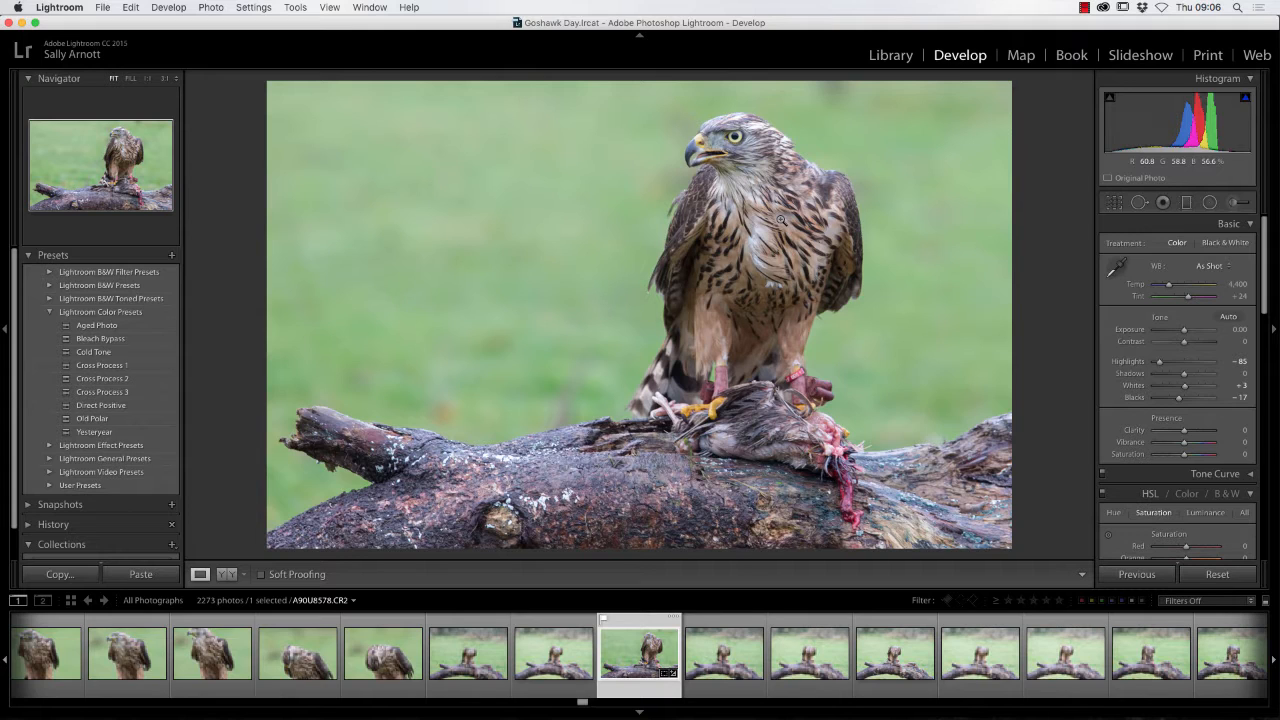
Switch from Lightroom to Photoshop to edit the goshawk photo
click(1085, 8)
click(1096, 36)
mouse_move(610, 712)
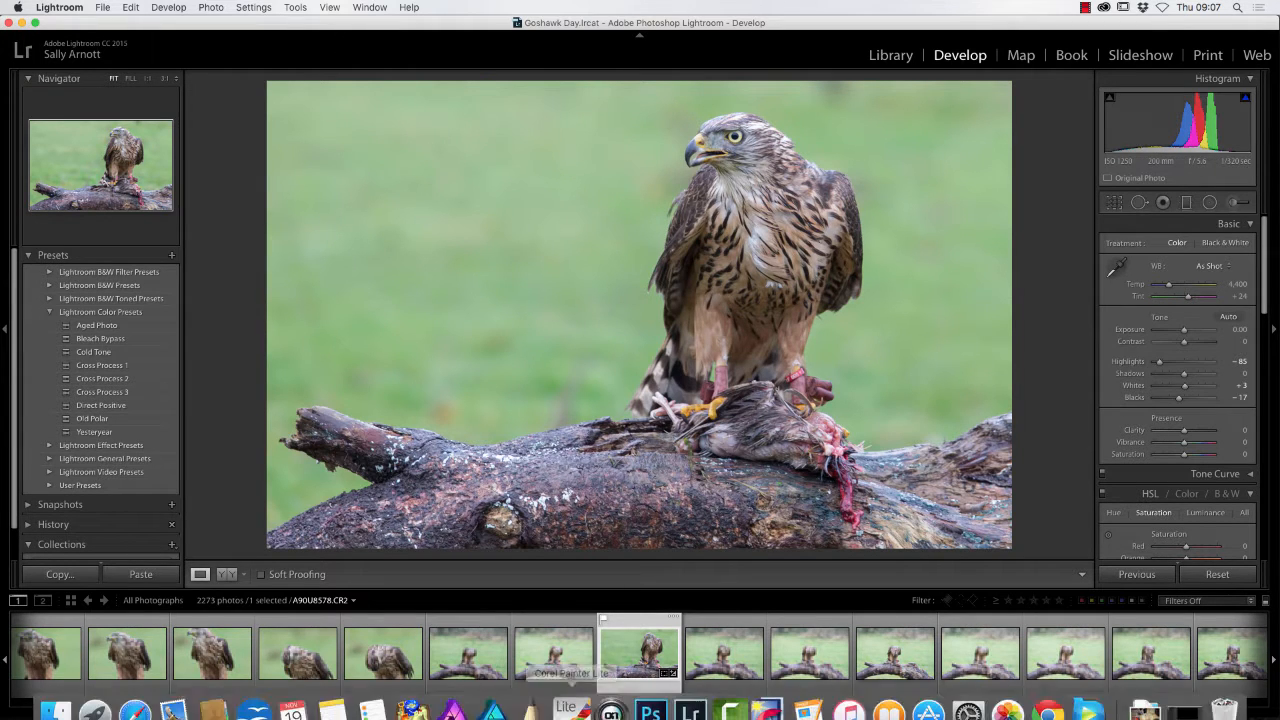
click(655, 700)
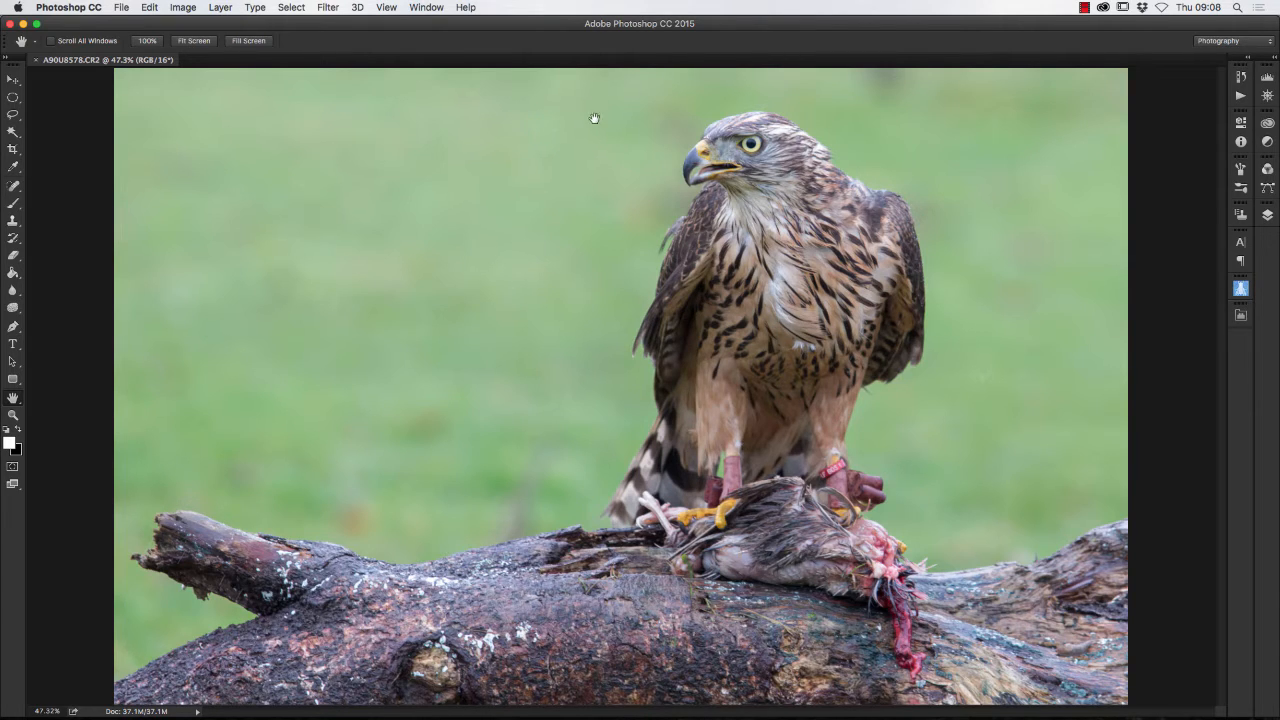
Bring up the layers of A90U8578.CR2 and duplicate the Background layer as Background copy
click(426, 8)
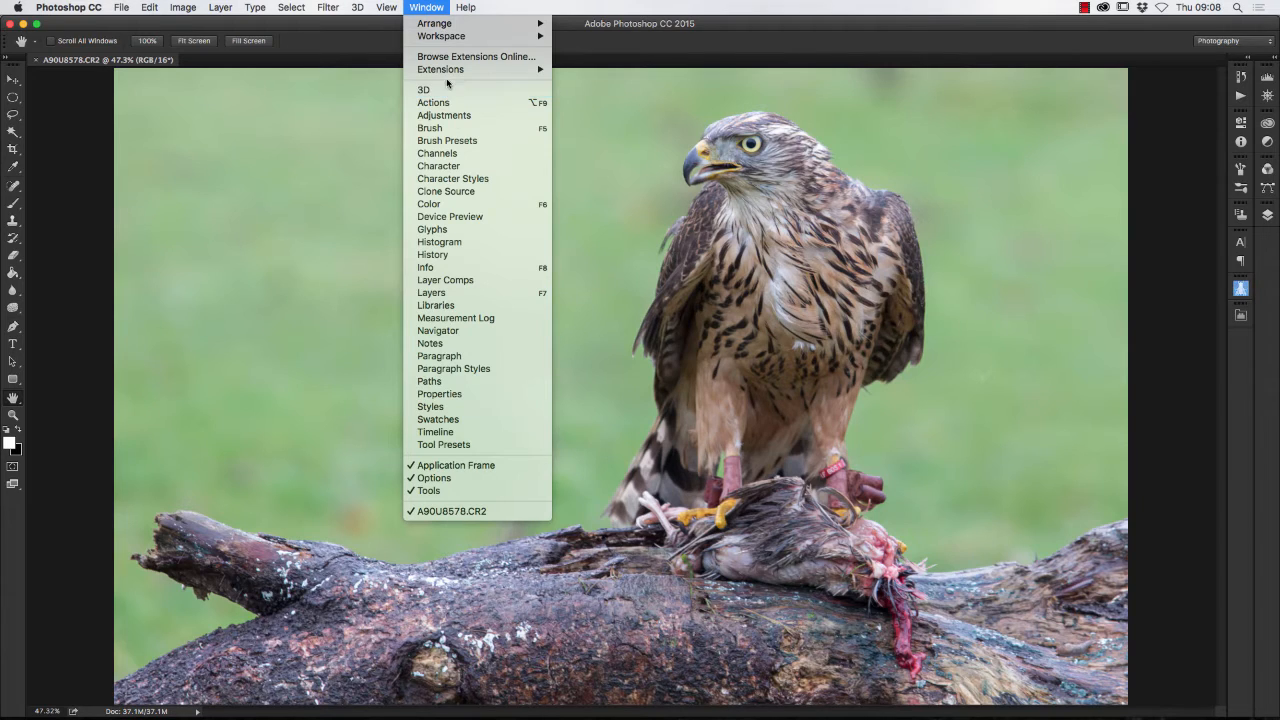
click(449, 292)
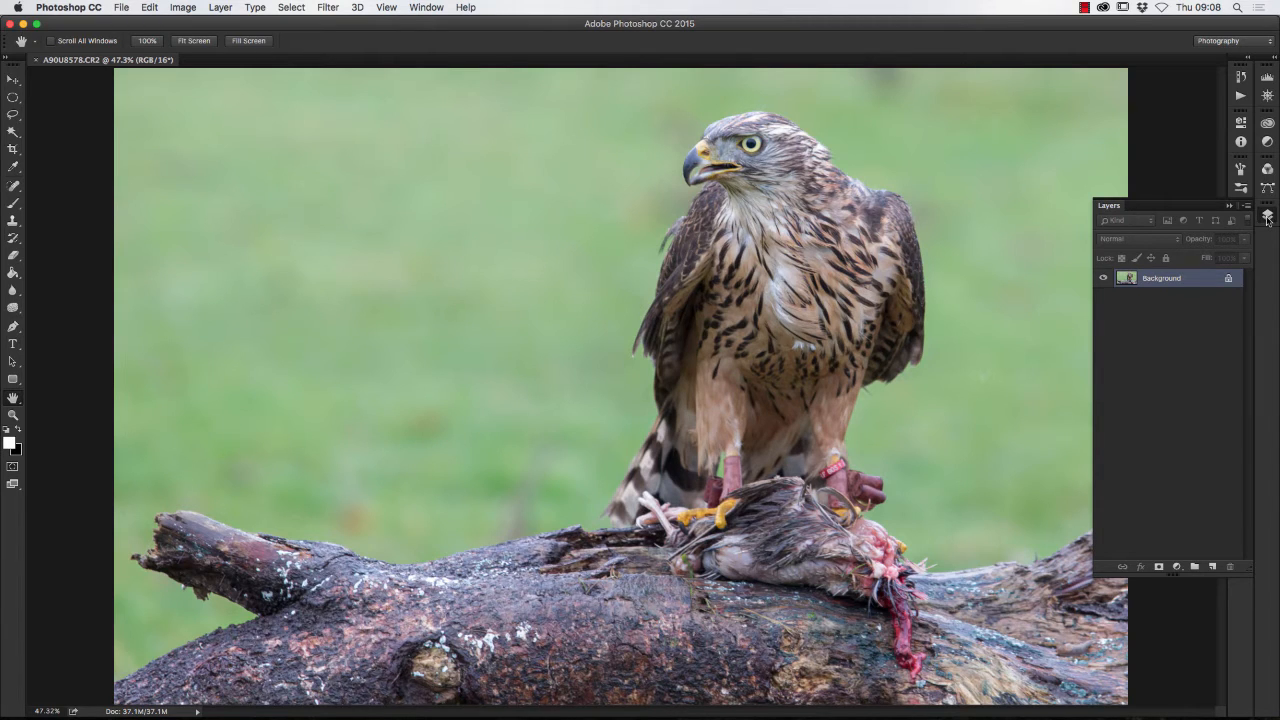
click(1267, 215)
click(1267, 216)
right_click(1159, 281)
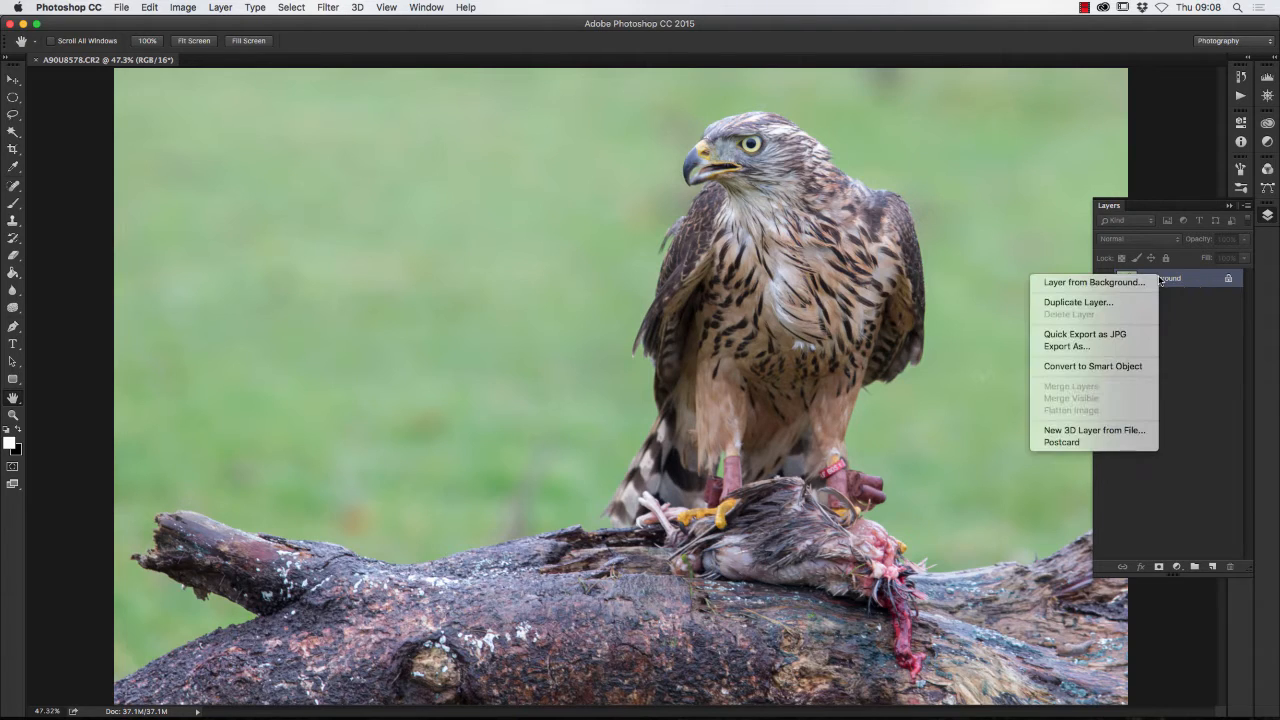
click(1100, 303)
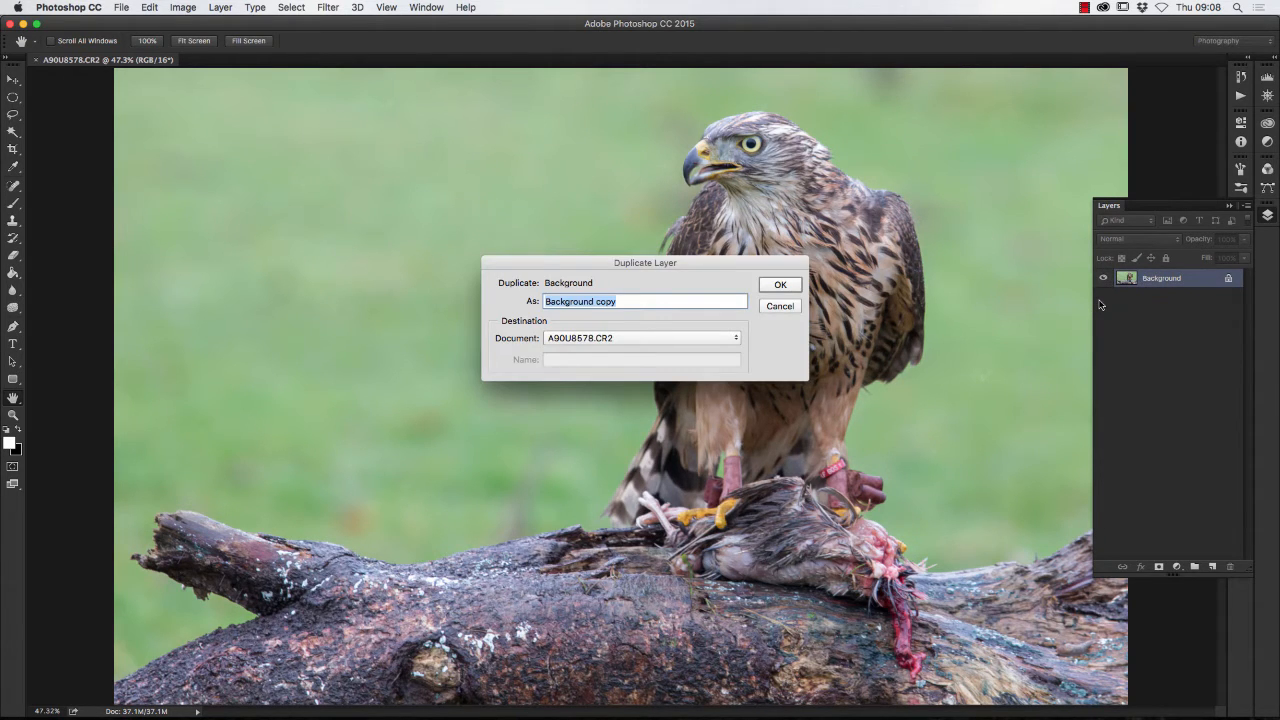
click(780, 286)
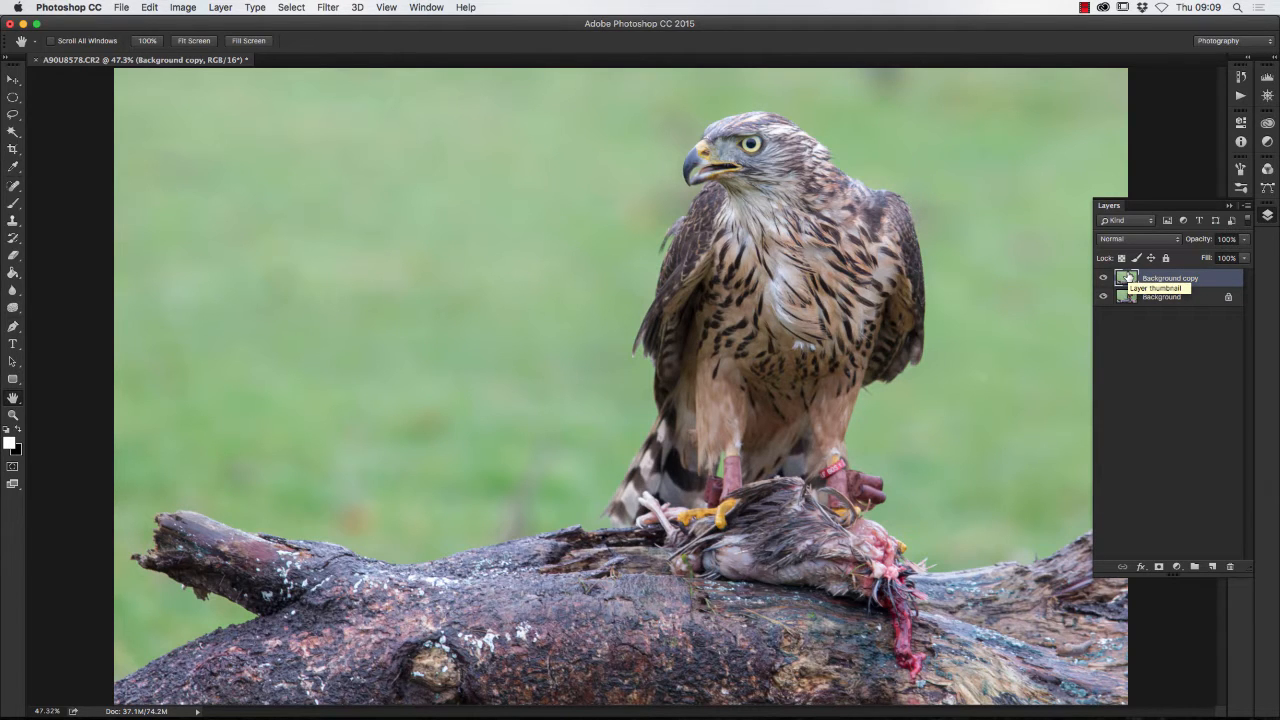
Start a Color Range selection on Background copy and add samples from the green backdrop beside the bird
click(292, 8)
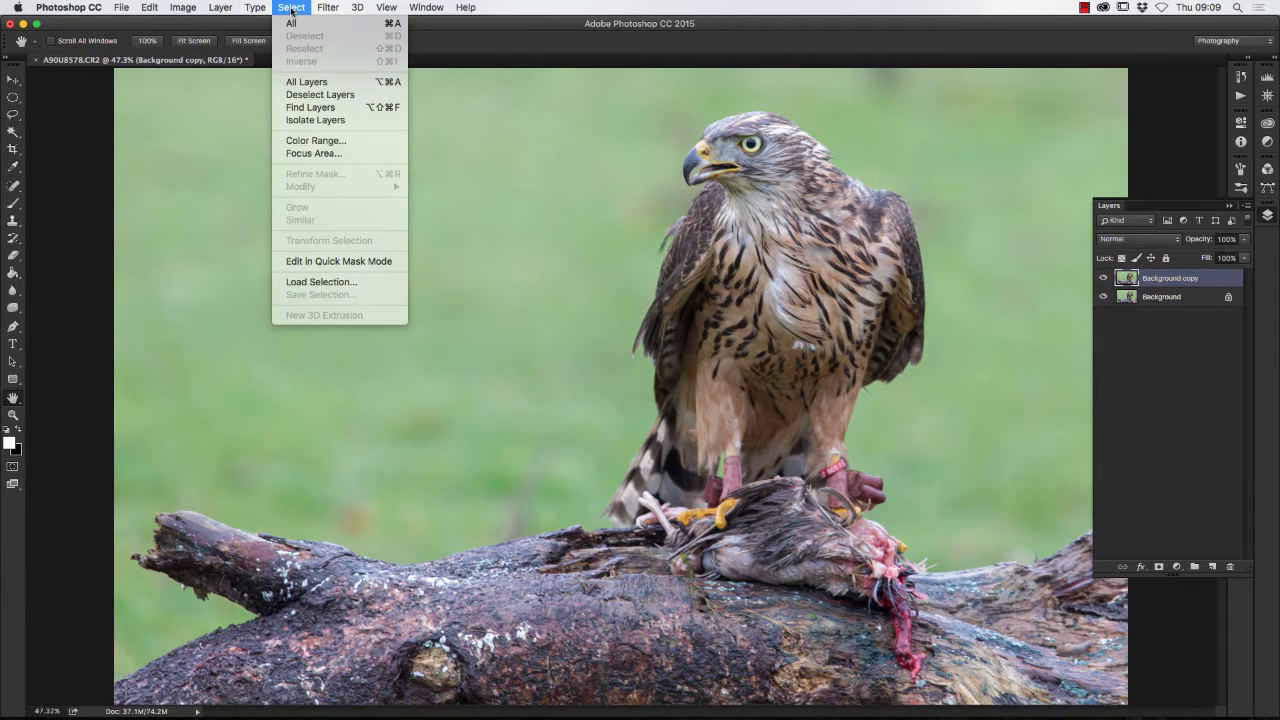
click(309, 141)
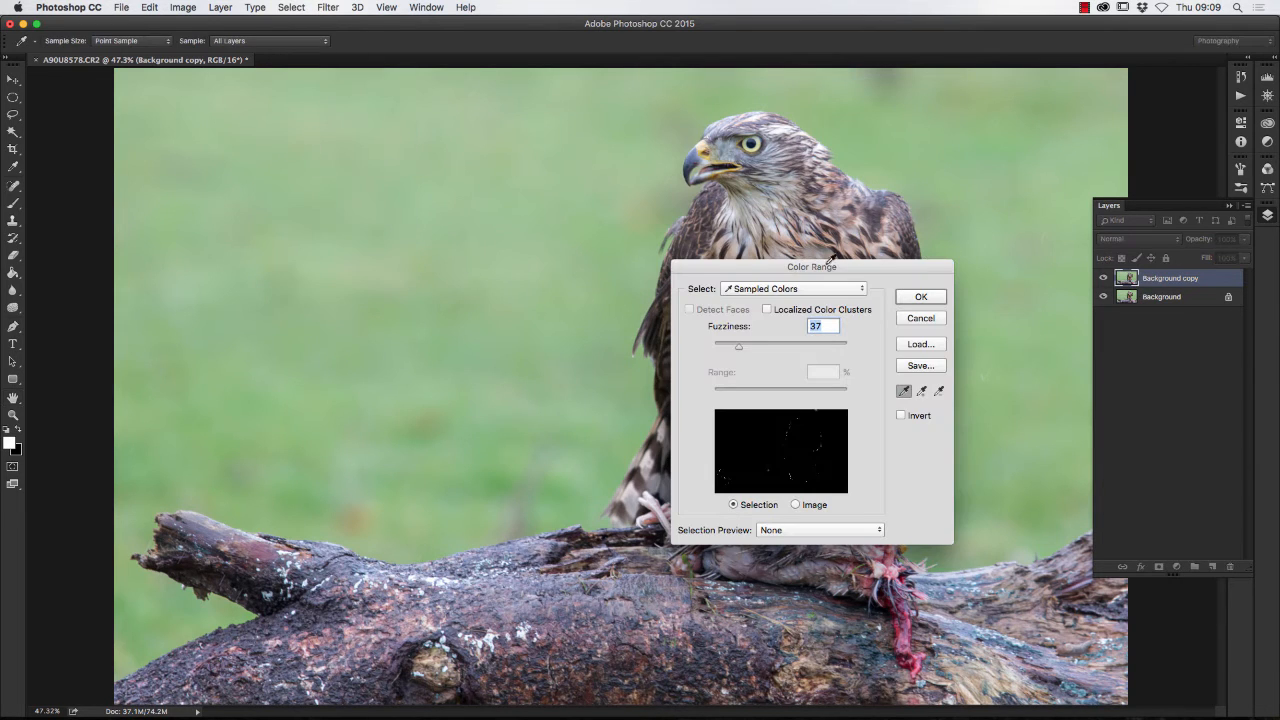
drag(811, 262, 339, 181)
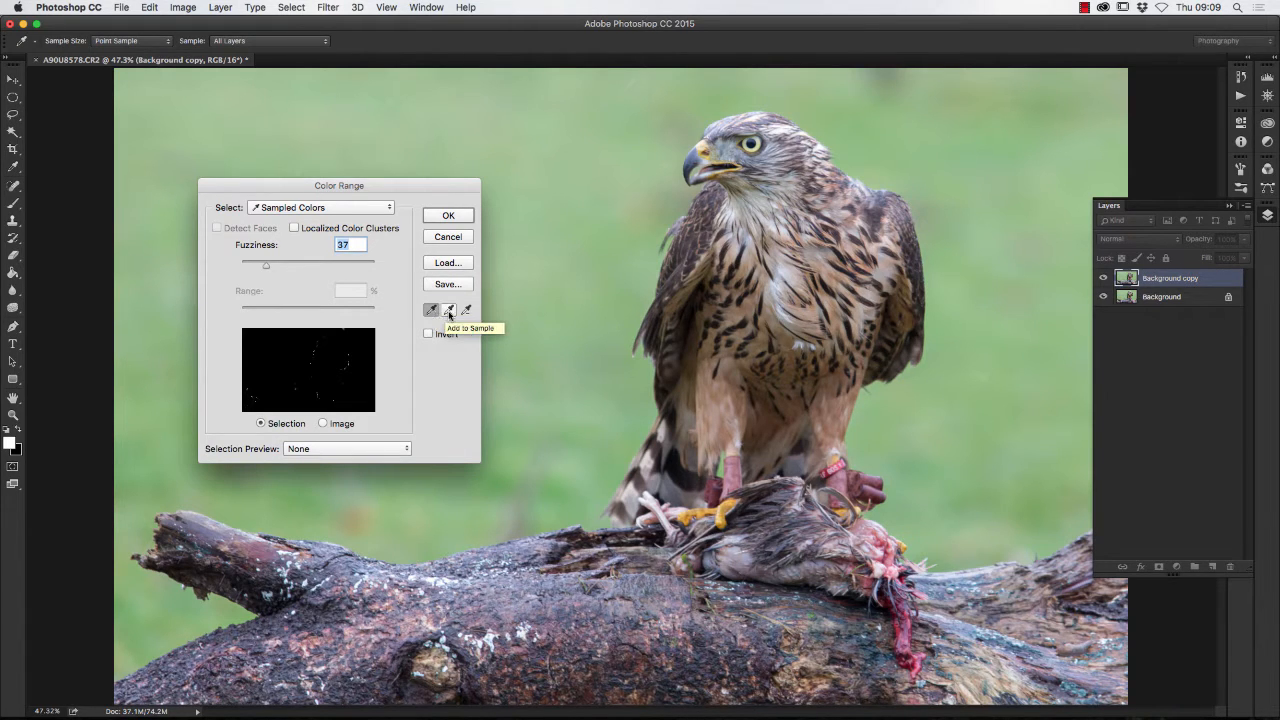
click(449, 312)
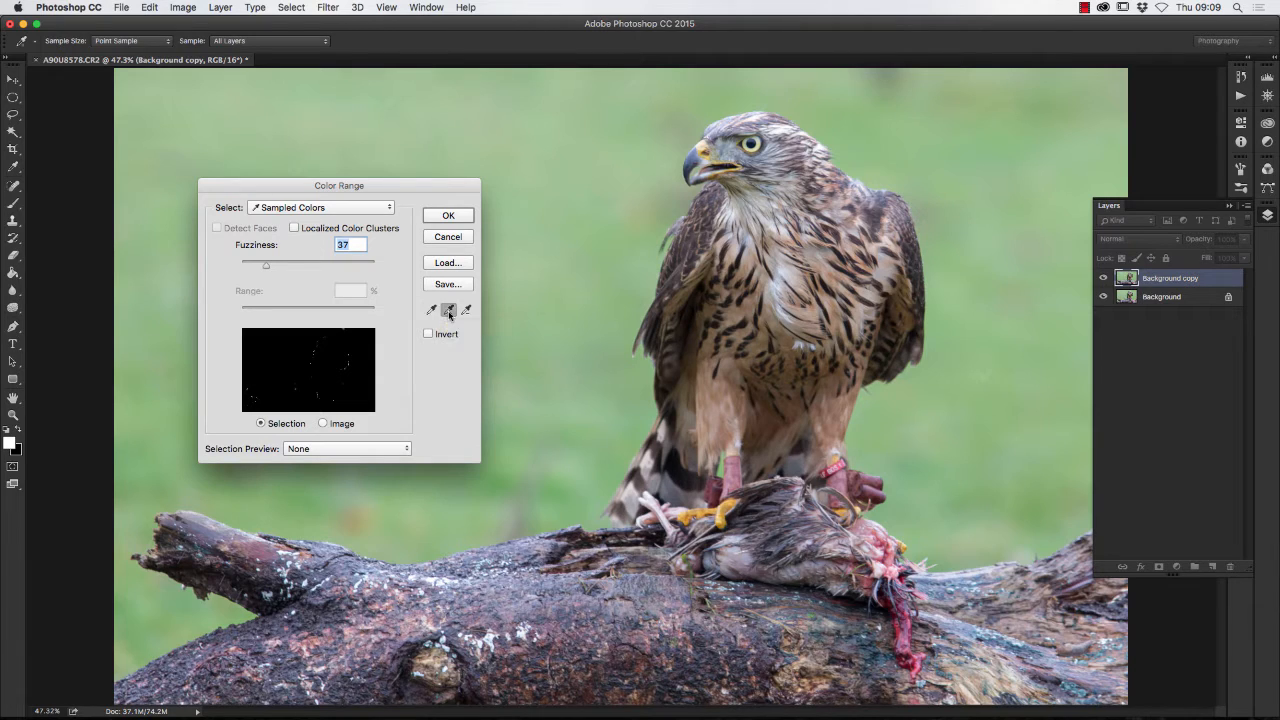
click(535, 131)
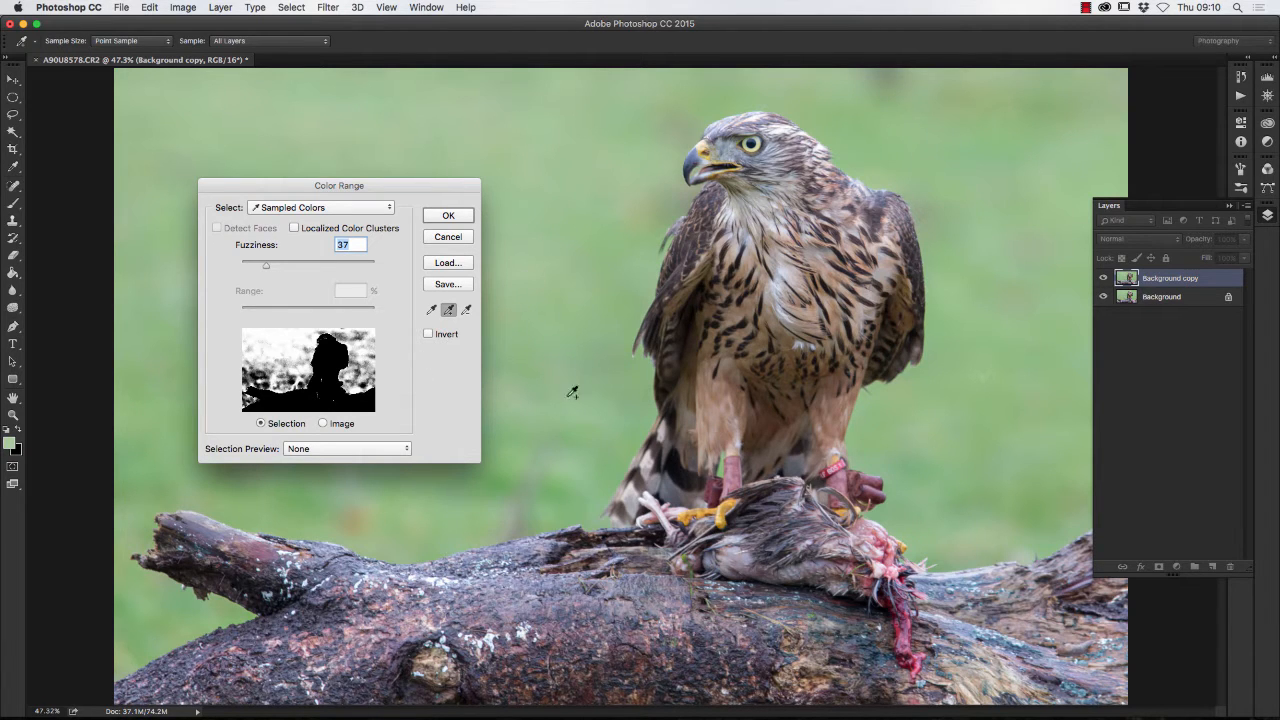
click(541, 427)
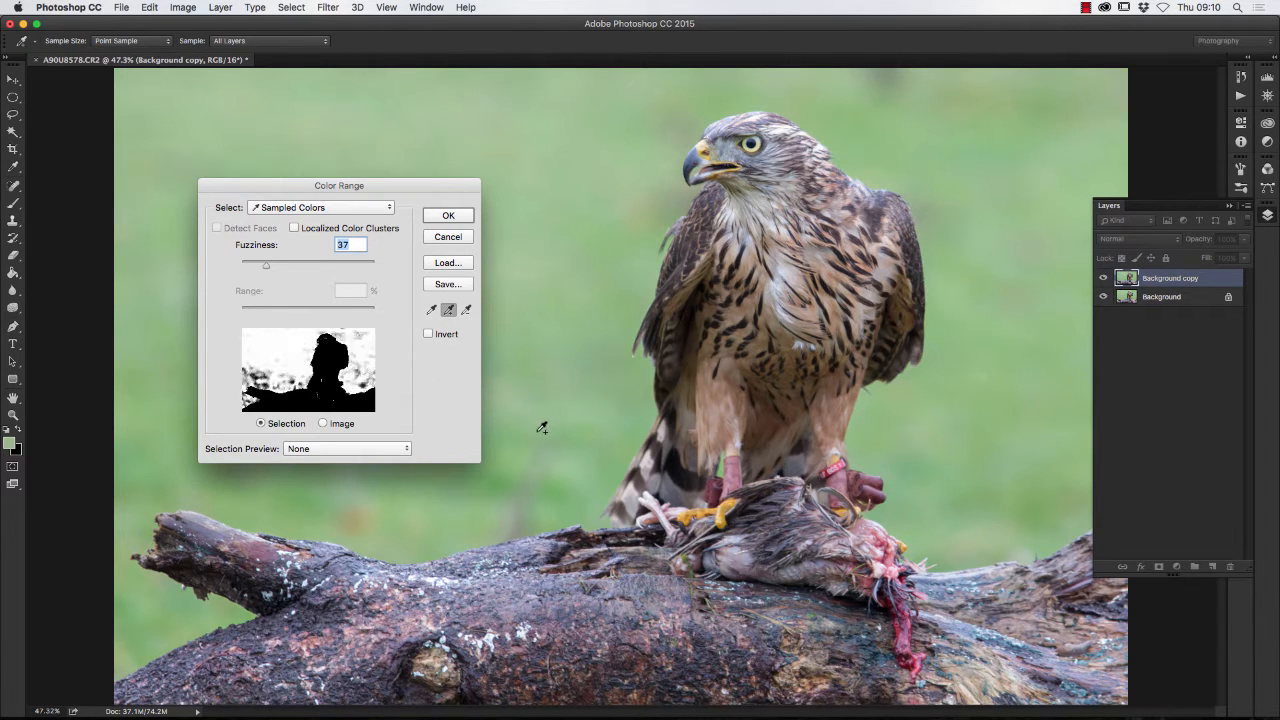
Add the backdrop's remaining unselected patches to the Color Range sample, then invert the selection to the bird and log and apply it
click(366, 378)
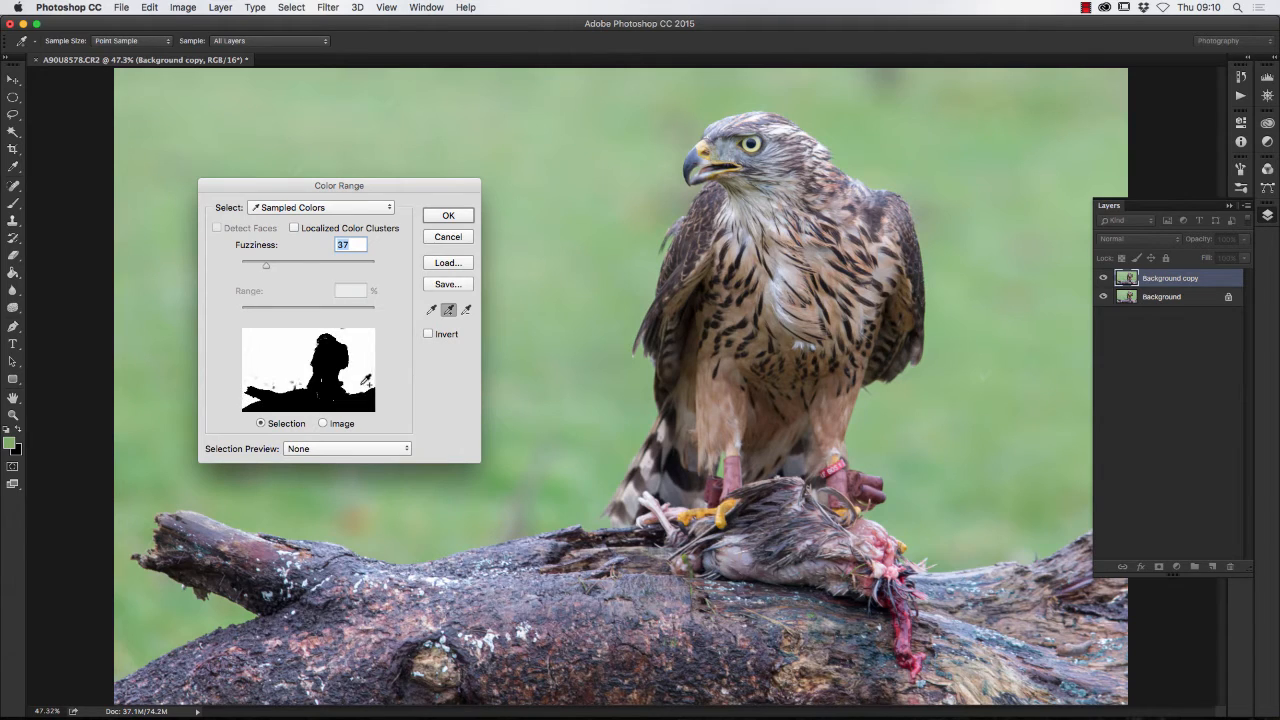
click(274, 387)
click(255, 346)
click(345, 330)
click(257, 384)
click(428, 334)
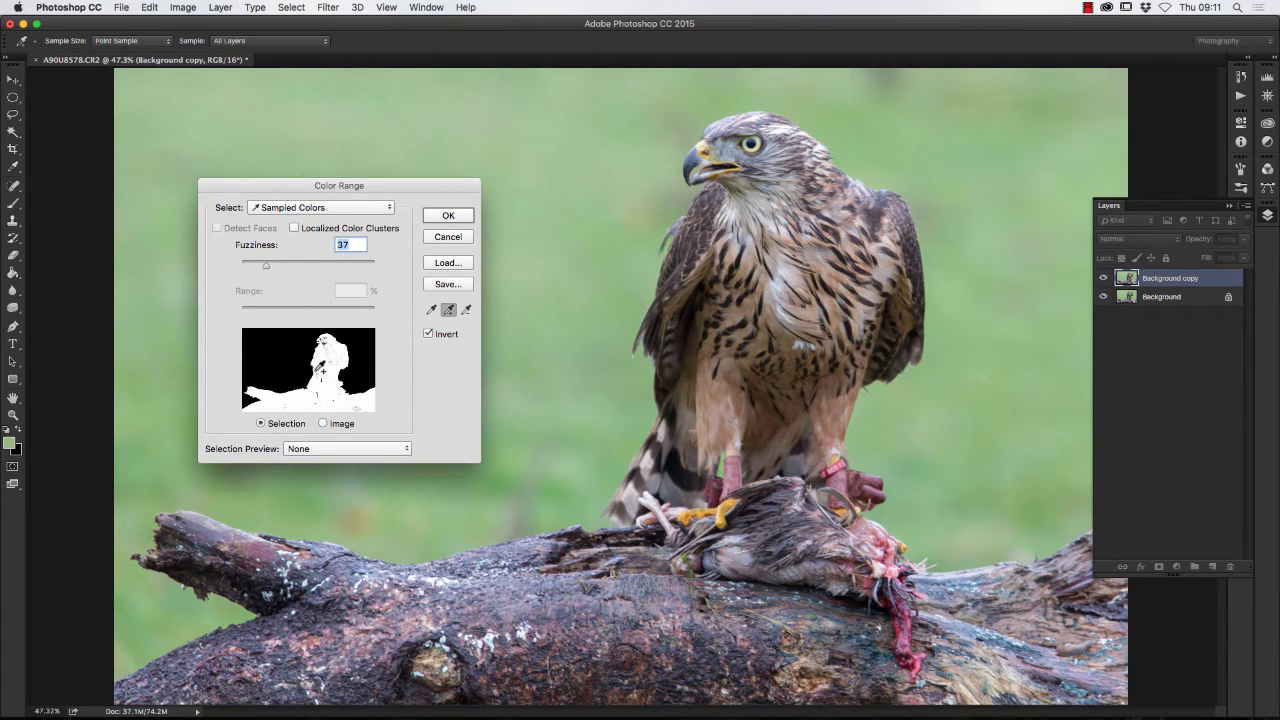
click(449, 216)
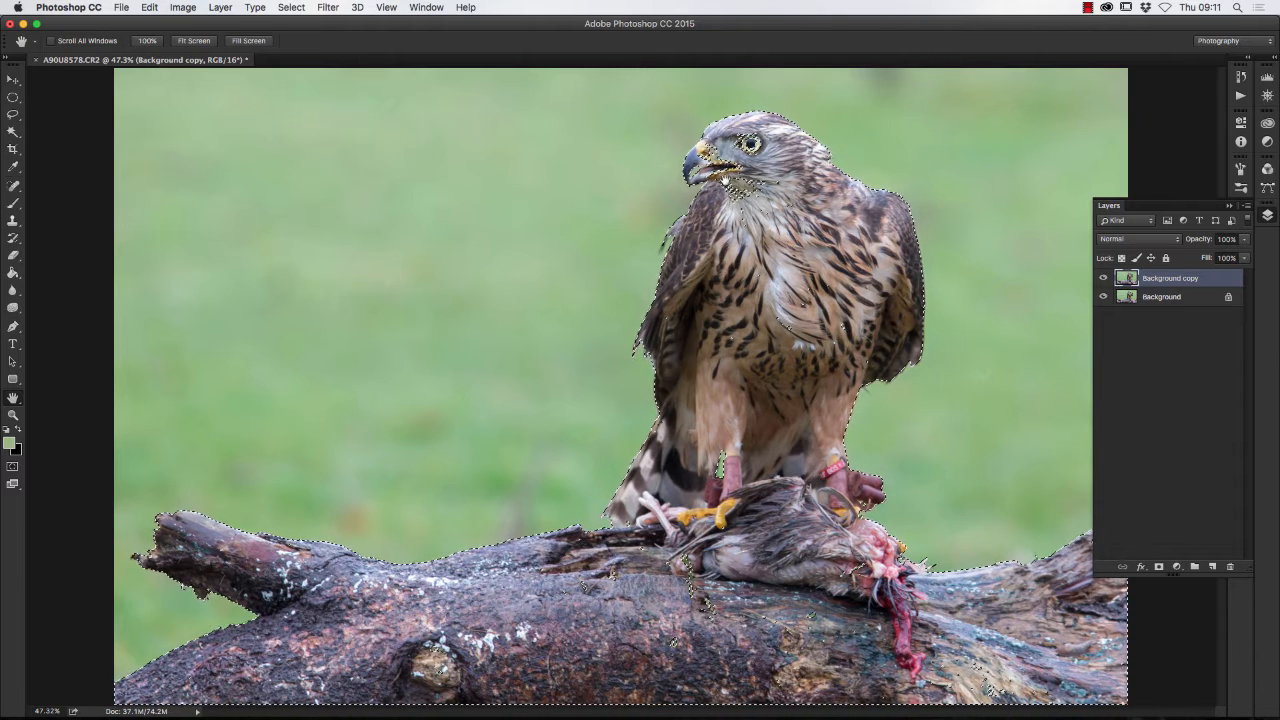
Add the unselected patches inside the bird's head, body and the log to the selection with the Lasso tool
click(12, 116)
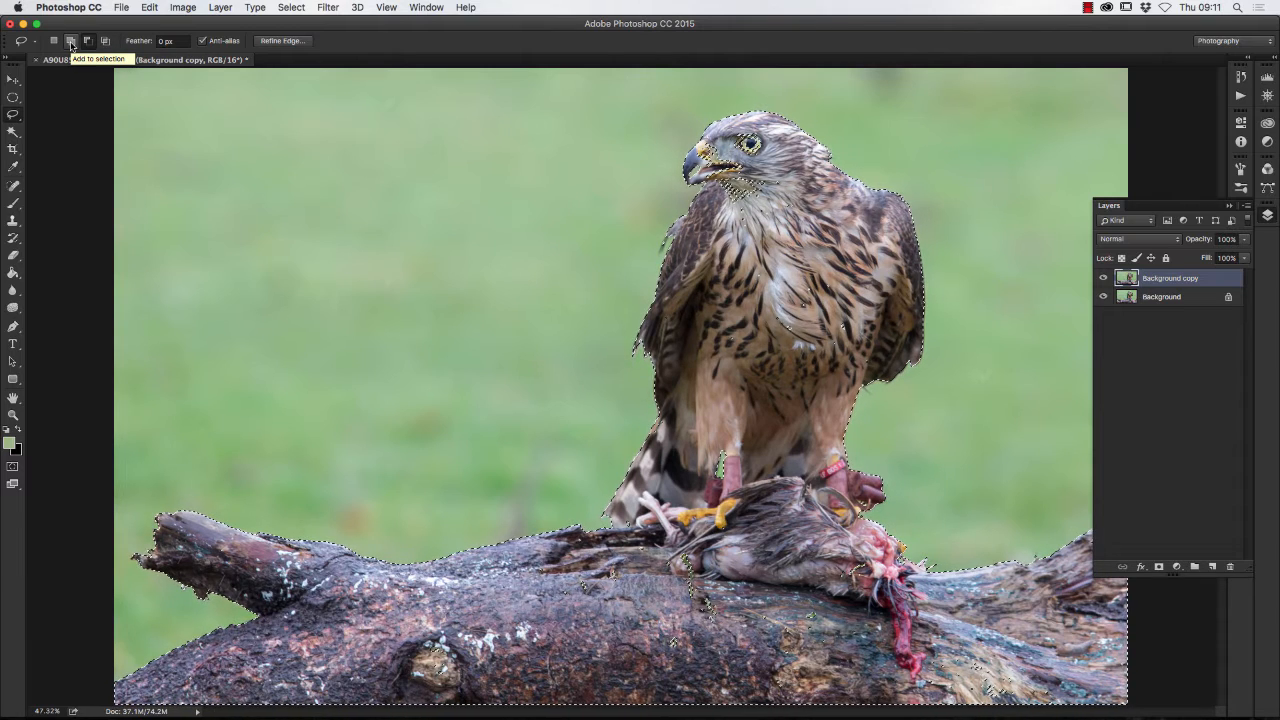
click(71, 44)
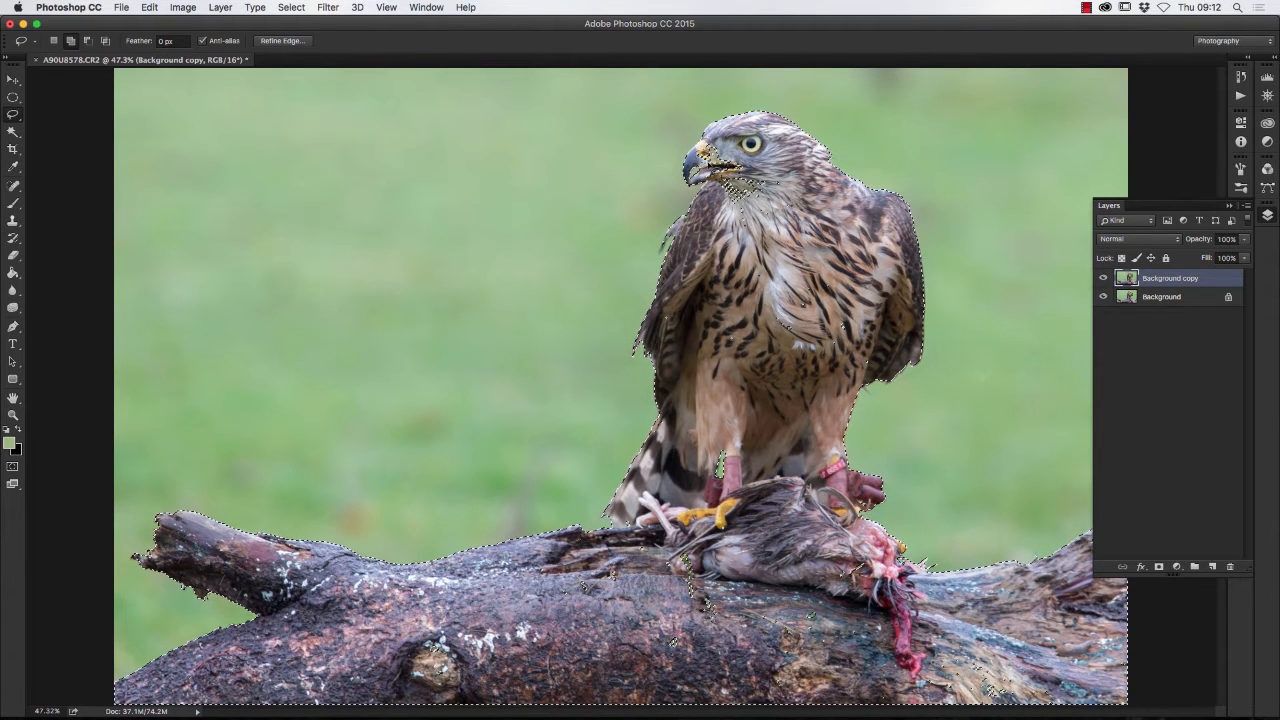
mouse_move(713, 187)
mouse_down()
mouse_move(723, 262)
mouse_move(799, 288)
mouse_move(831, 238)
mouse_move(830, 209)
mouse_move(790, 147)
mouse_move(742, 136)
mouse_up()
mouse_move(730, 272)
mouse_down()
mouse_move(760, 368)
mouse_move(850, 378)
mouse_move(888, 345)
mouse_move(905, 290)
mouse_move(845, 246)
mouse_move(800, 240)
mouse_up()
mouse_move(906, 320)
mouse_down()
mouse_move(866, 392)
mouse_move(779, 442)
mouse_move(717, 382)
mouse_move(714, 314)
mouse_up()
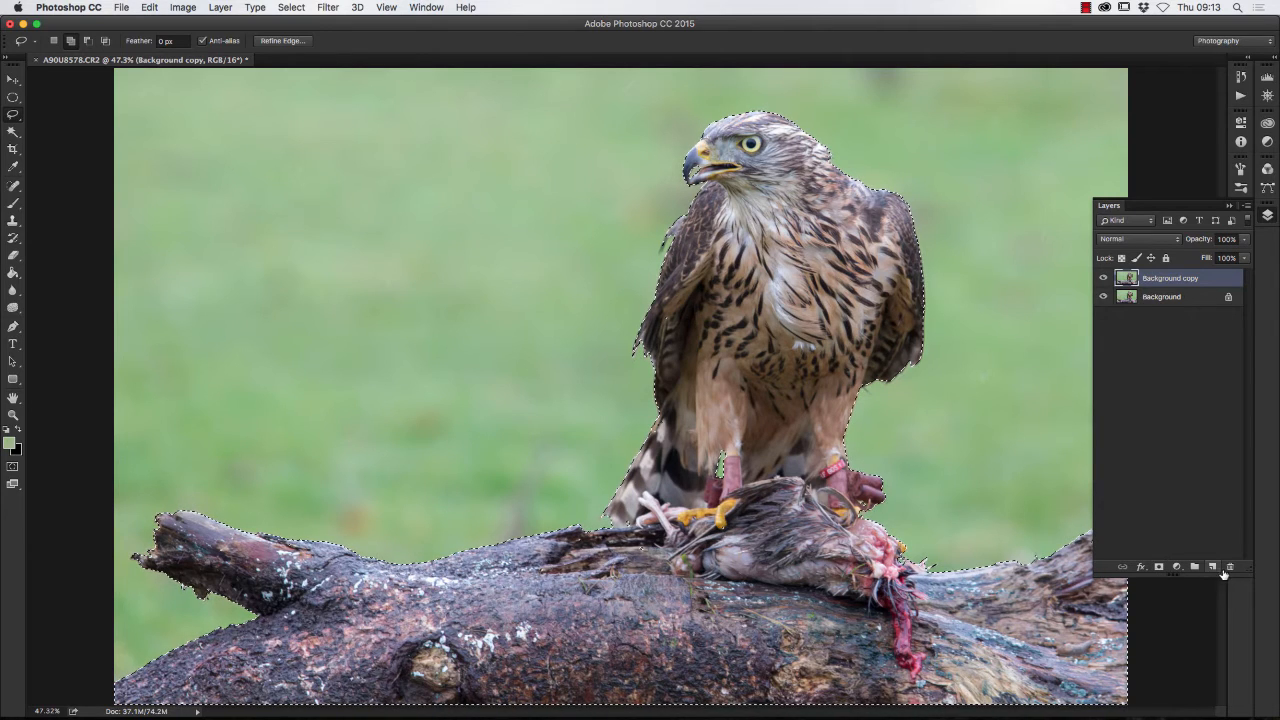
Mask the Background copy layer with the selection and hide the Background layer to check the cutout
click(1159, 567)
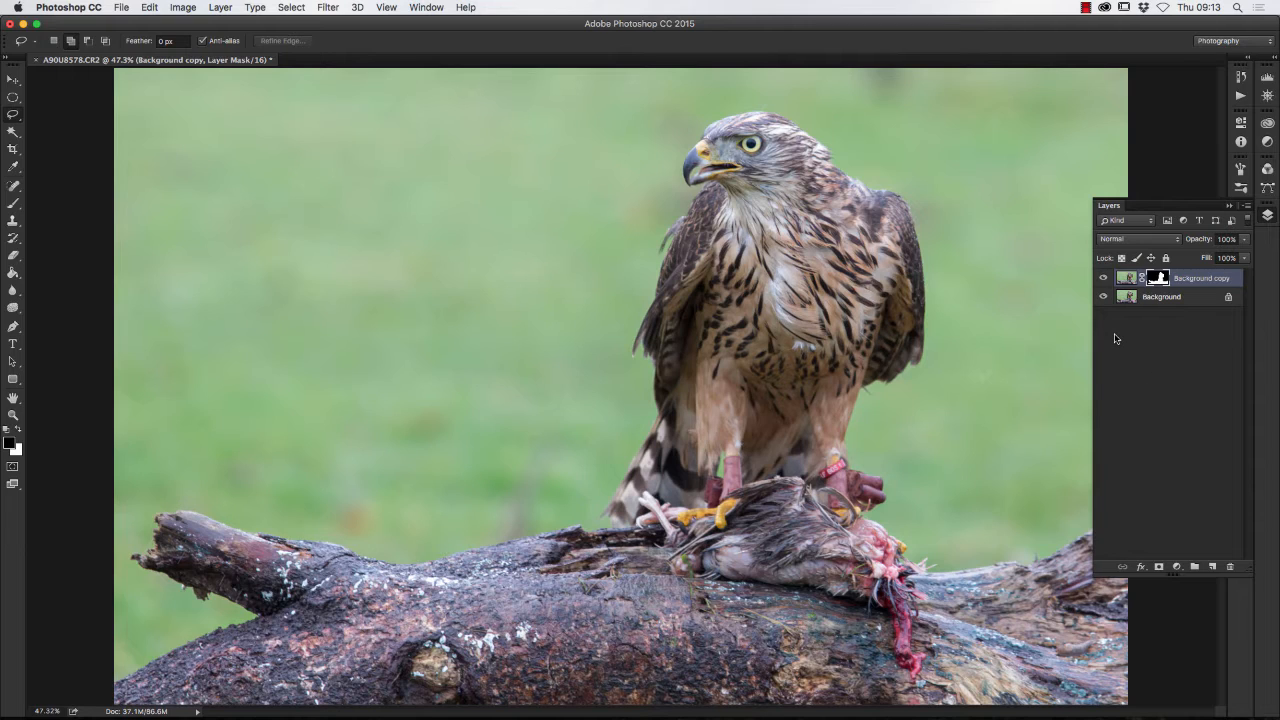
click(1164, 298)
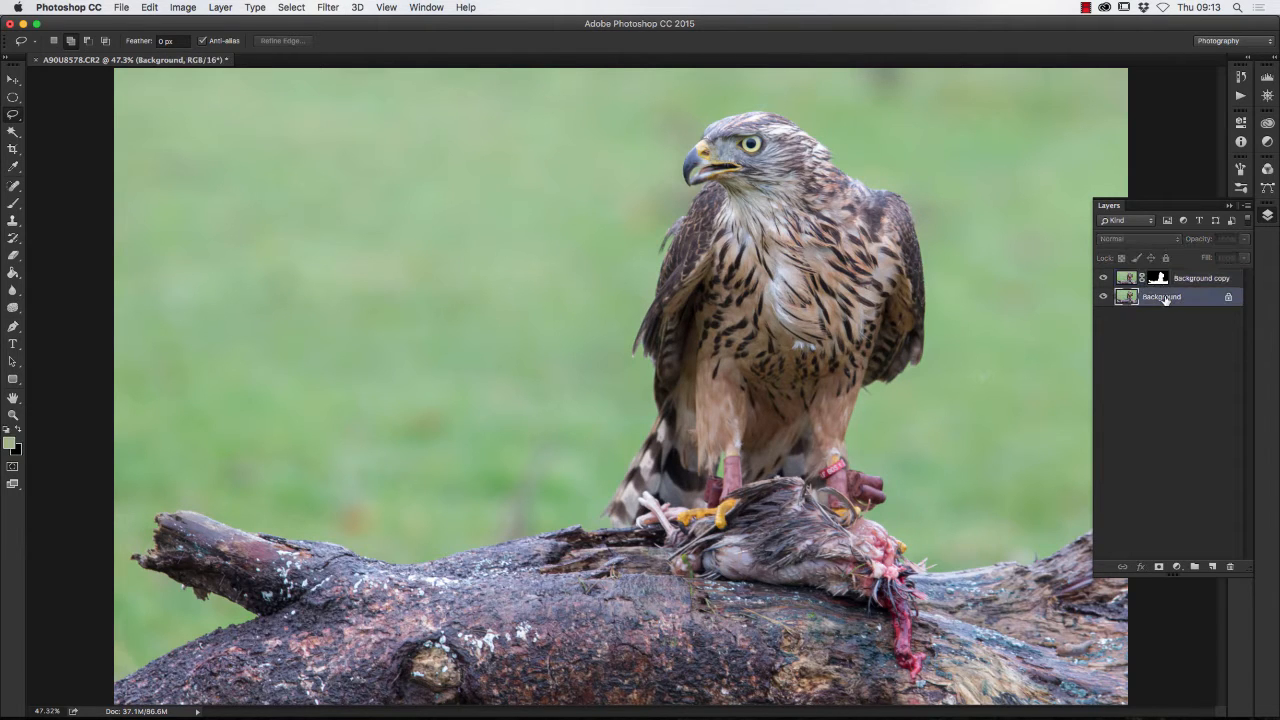
click(1104, 298)
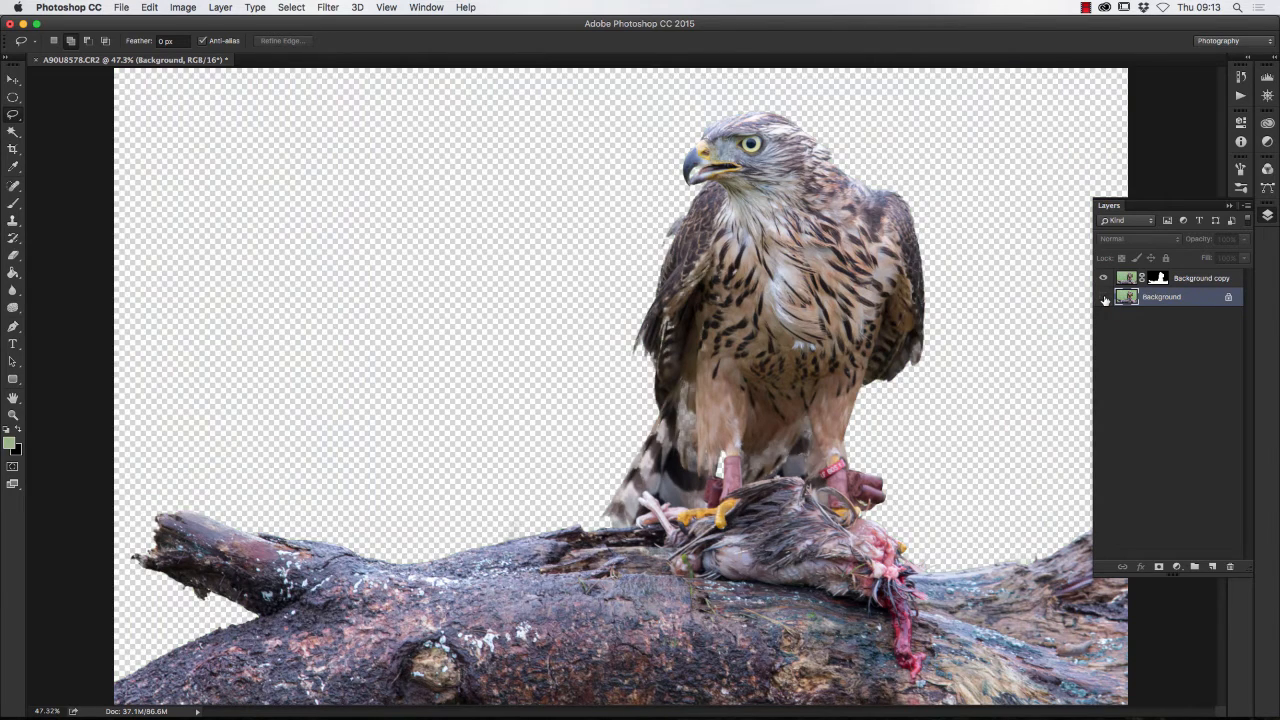
click(1104, 298)
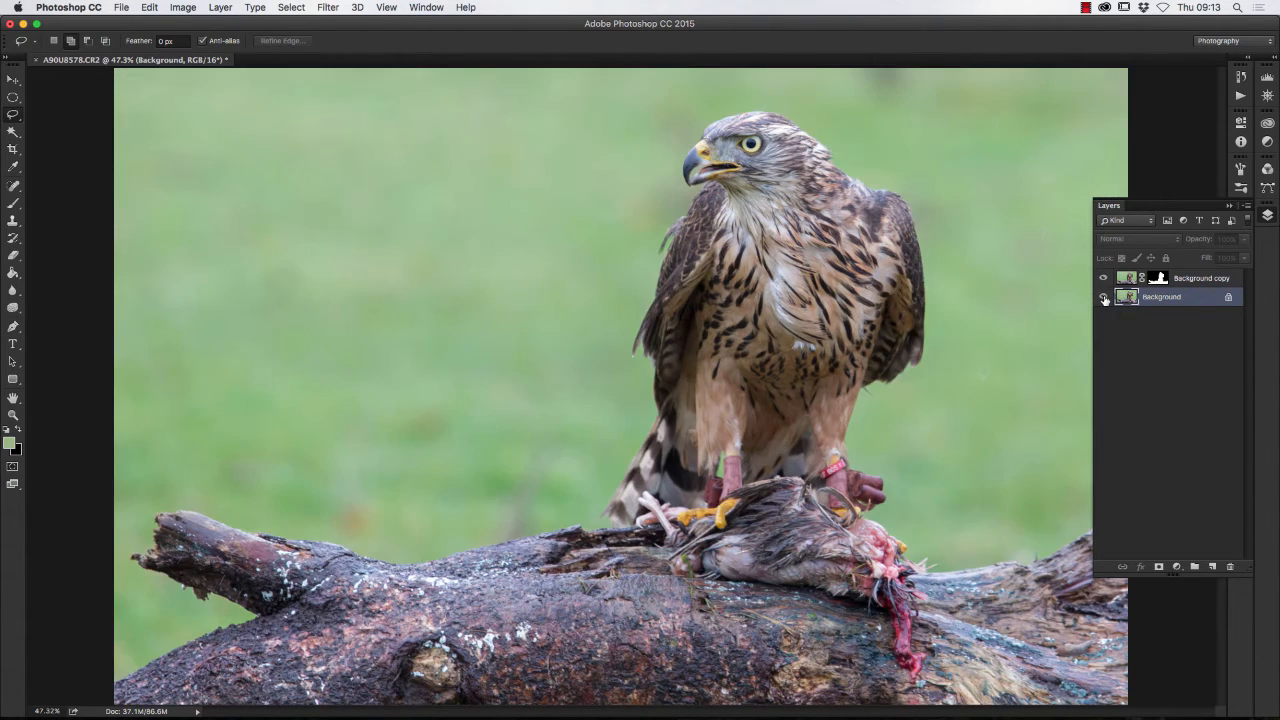
click(1104, 298)
click(1104, 298)
click(1104, 298)
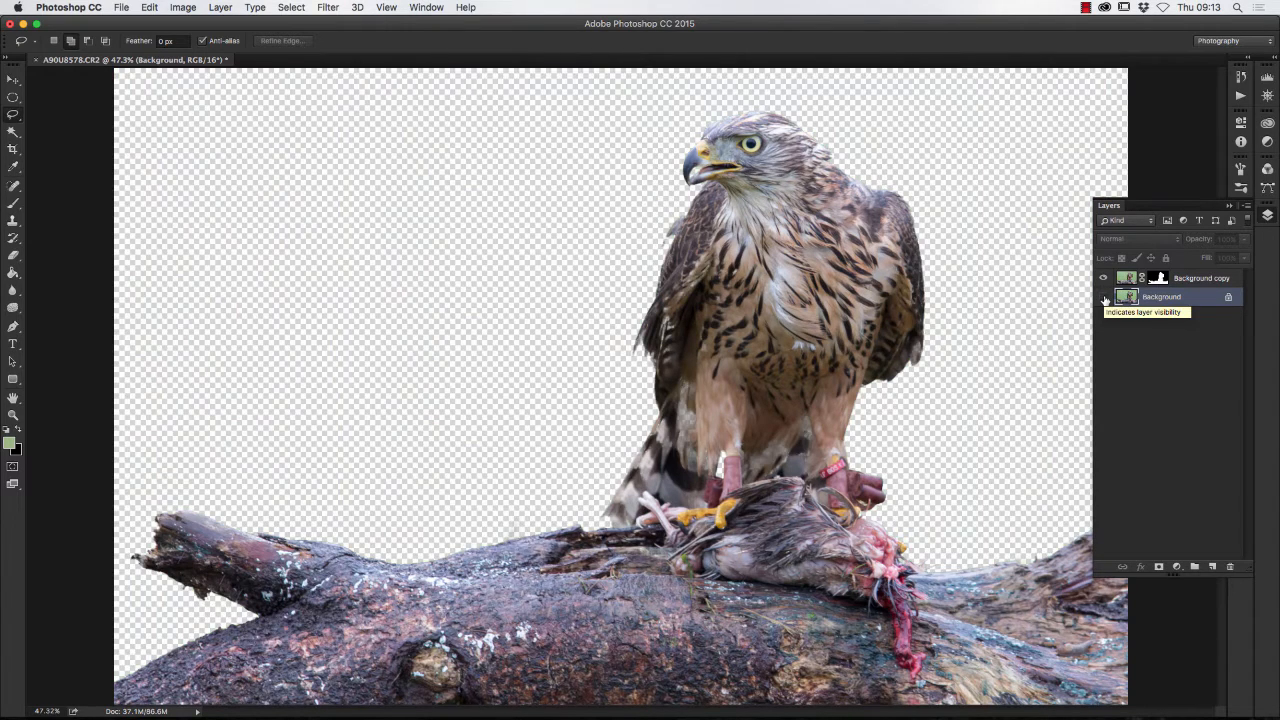
click(1104, 298)
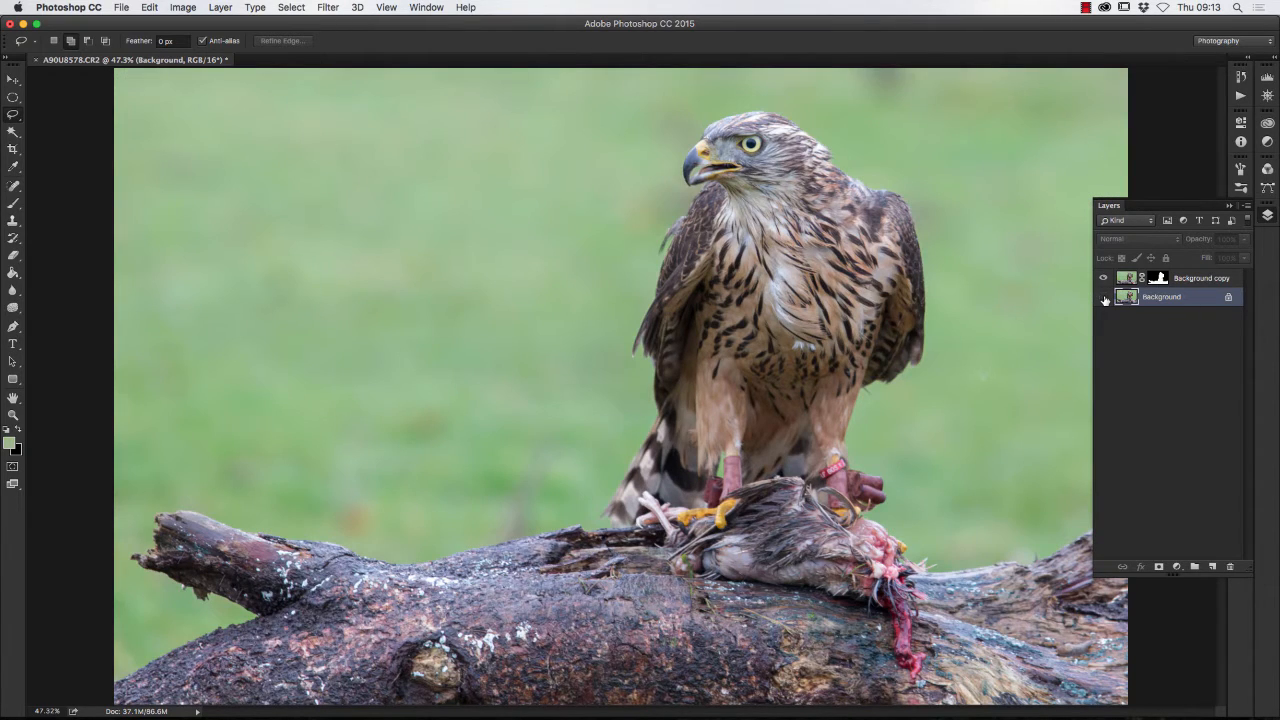
click(1104, 298)
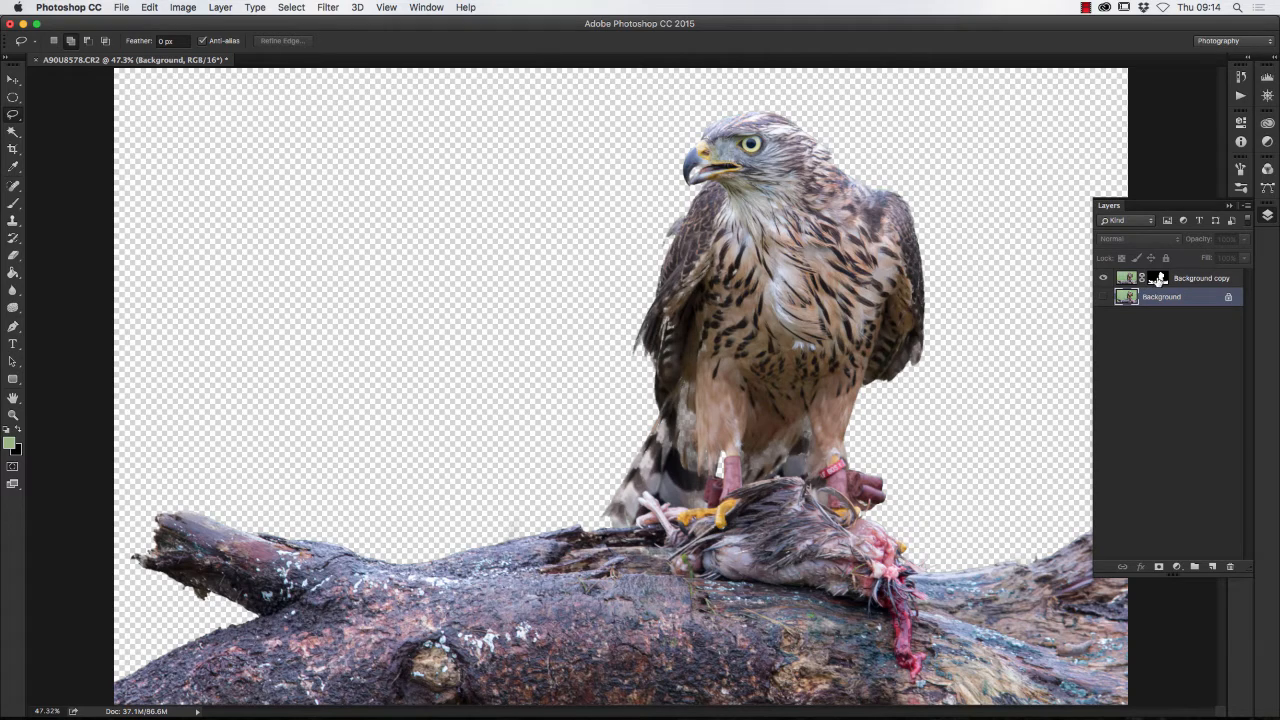
Target the Background copy layer mask and set up a hard round brush with 100% hardness, smaller than 100 px
click(1158, 279)
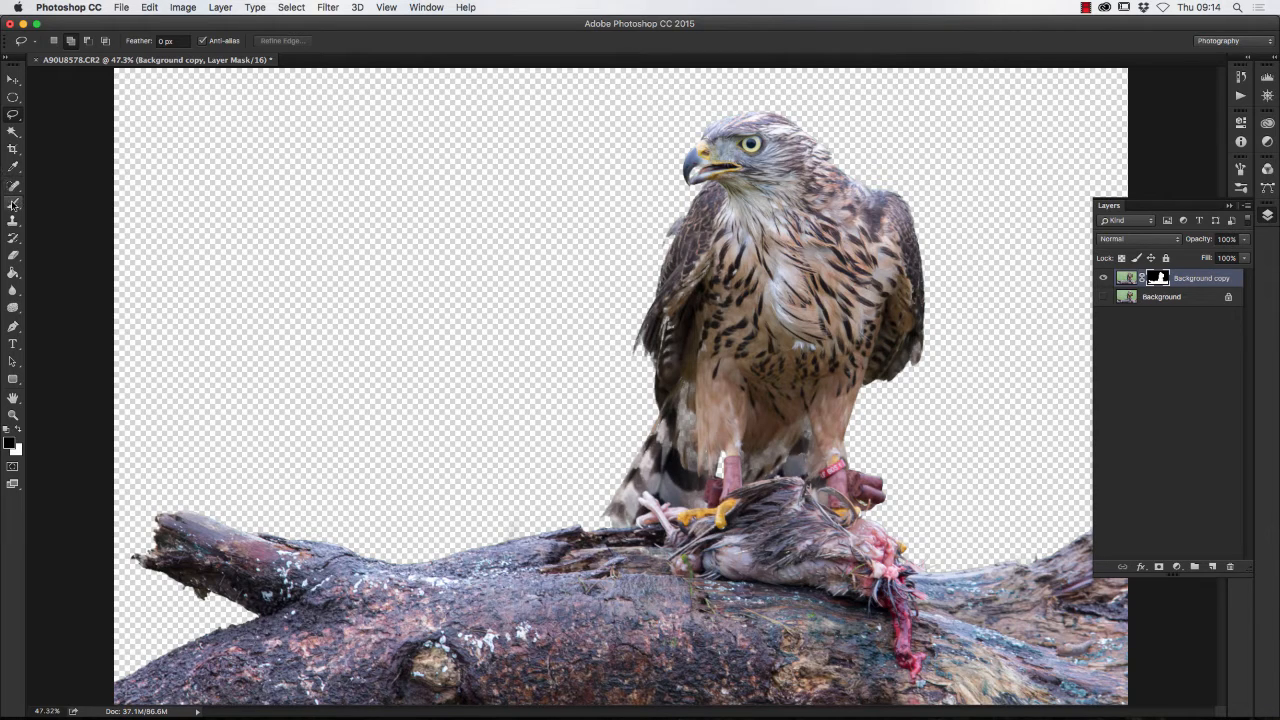
click(13, 204)
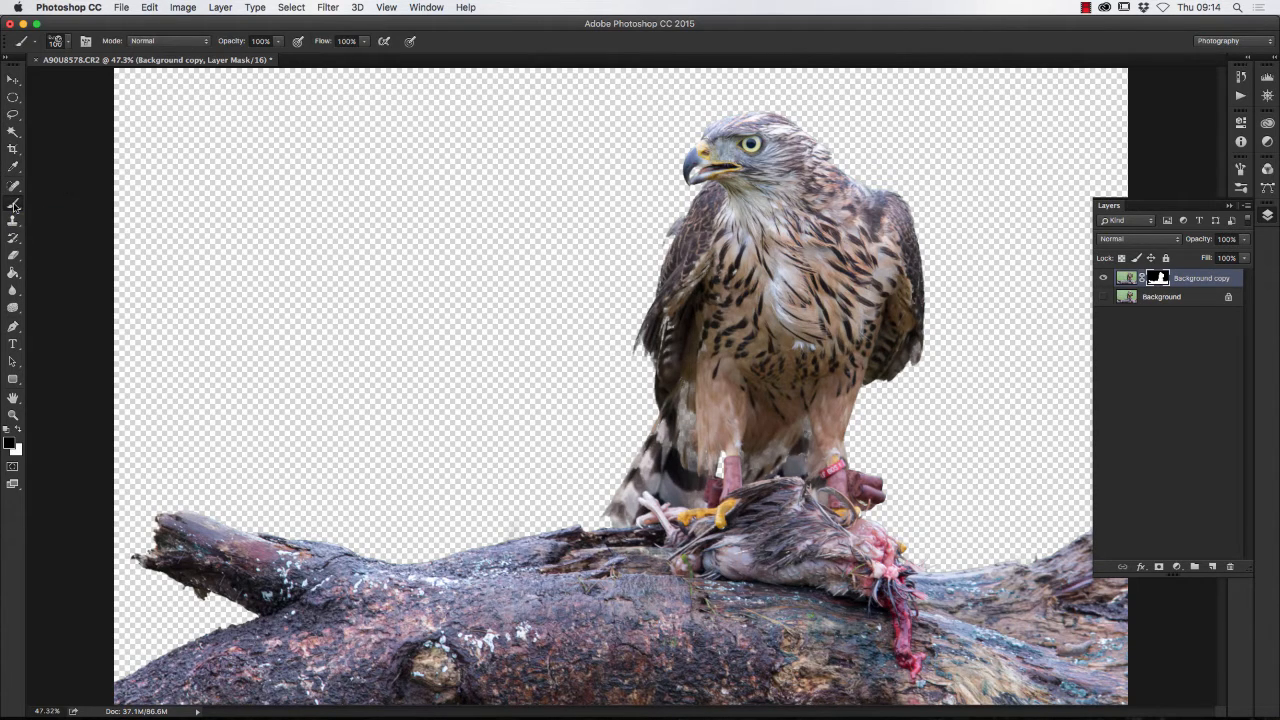
click(67, 41)
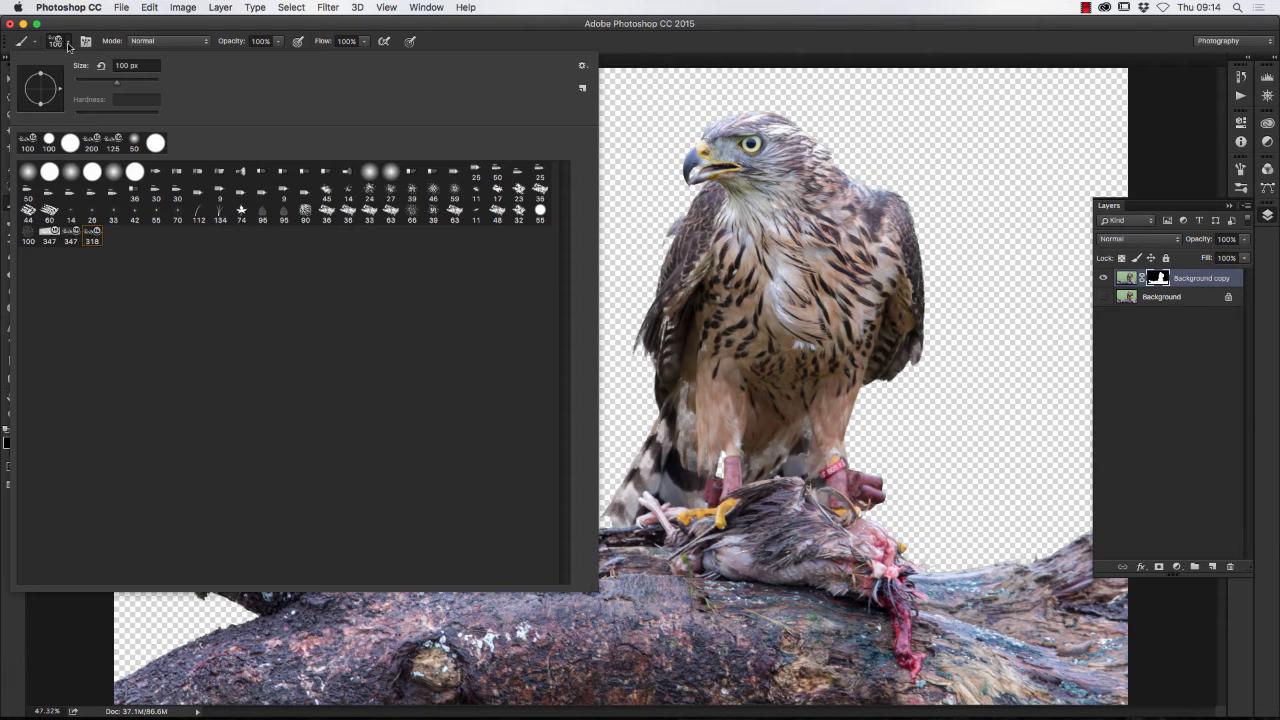
click(112, 172)
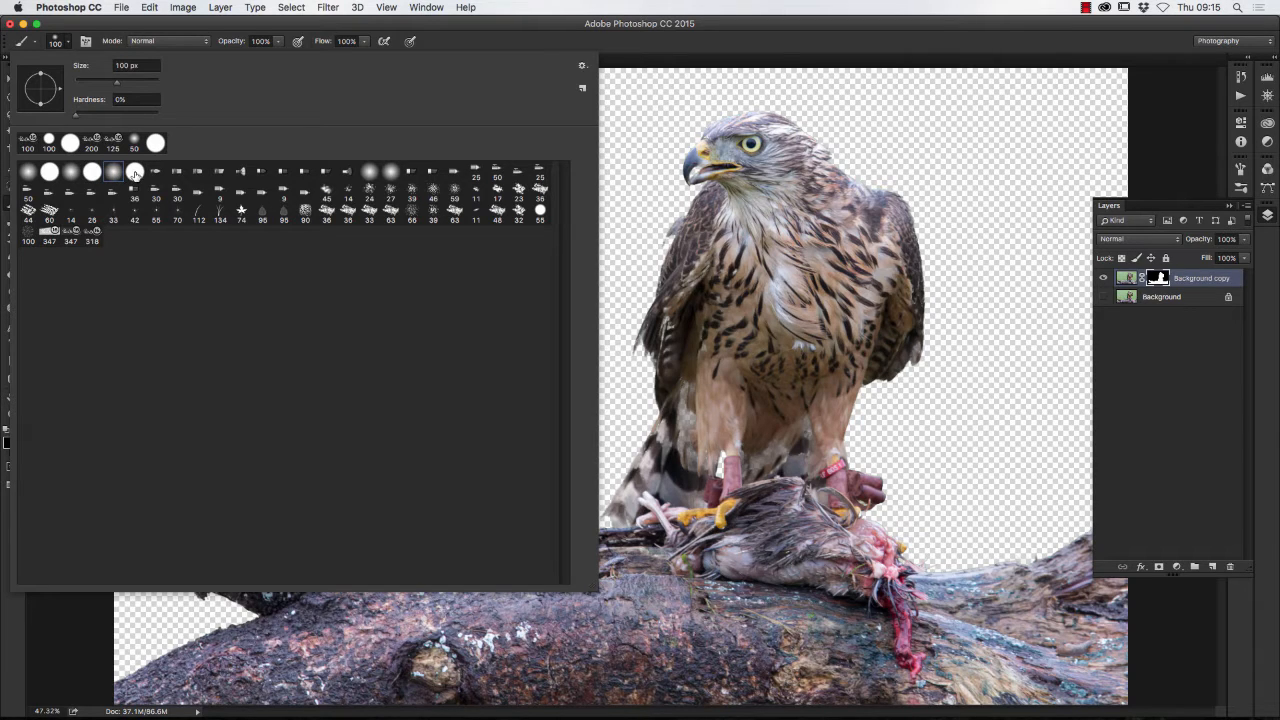
click(135, 173)
click(469, 25)
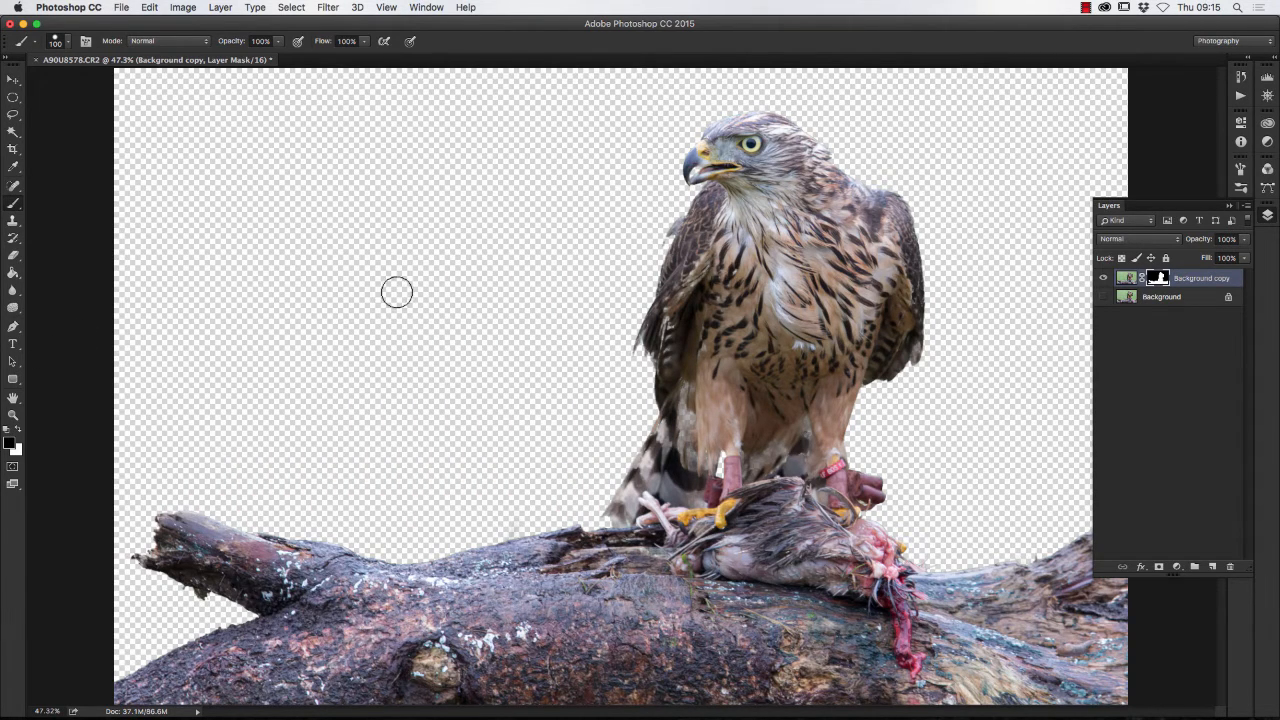
click(71, 41)
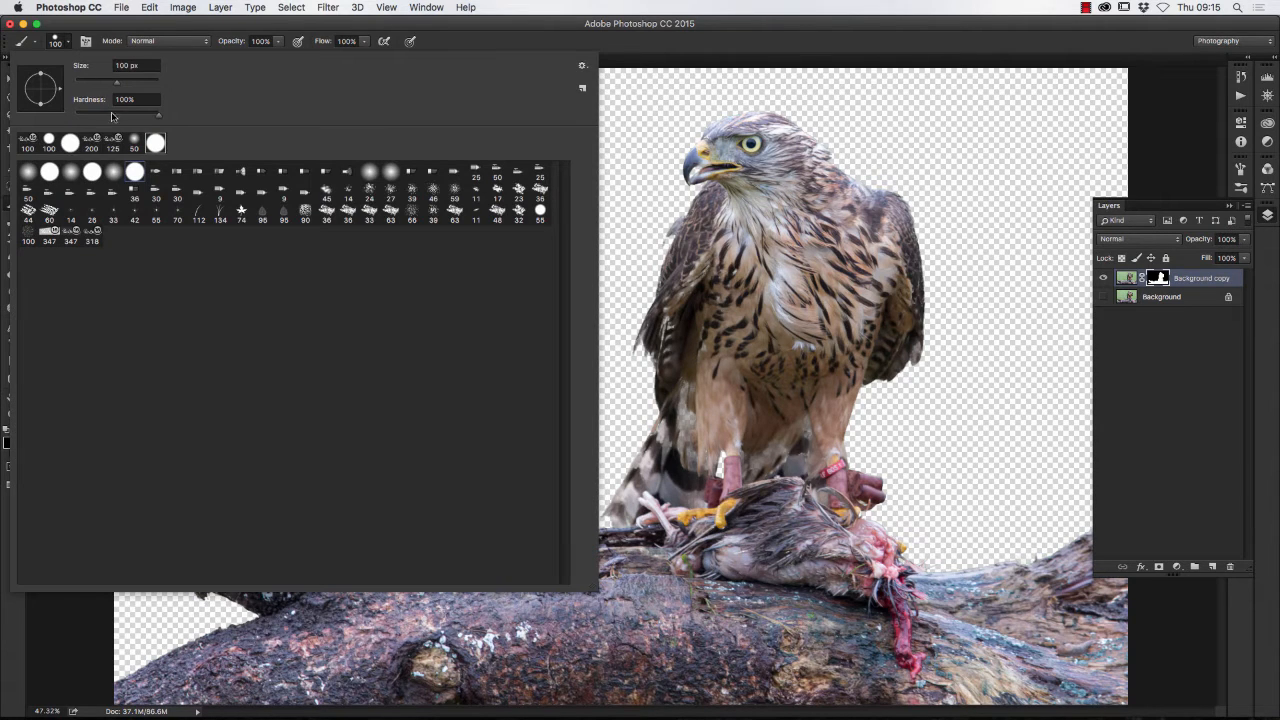
drag(114, 84, 96, 84)
click(745, 25)
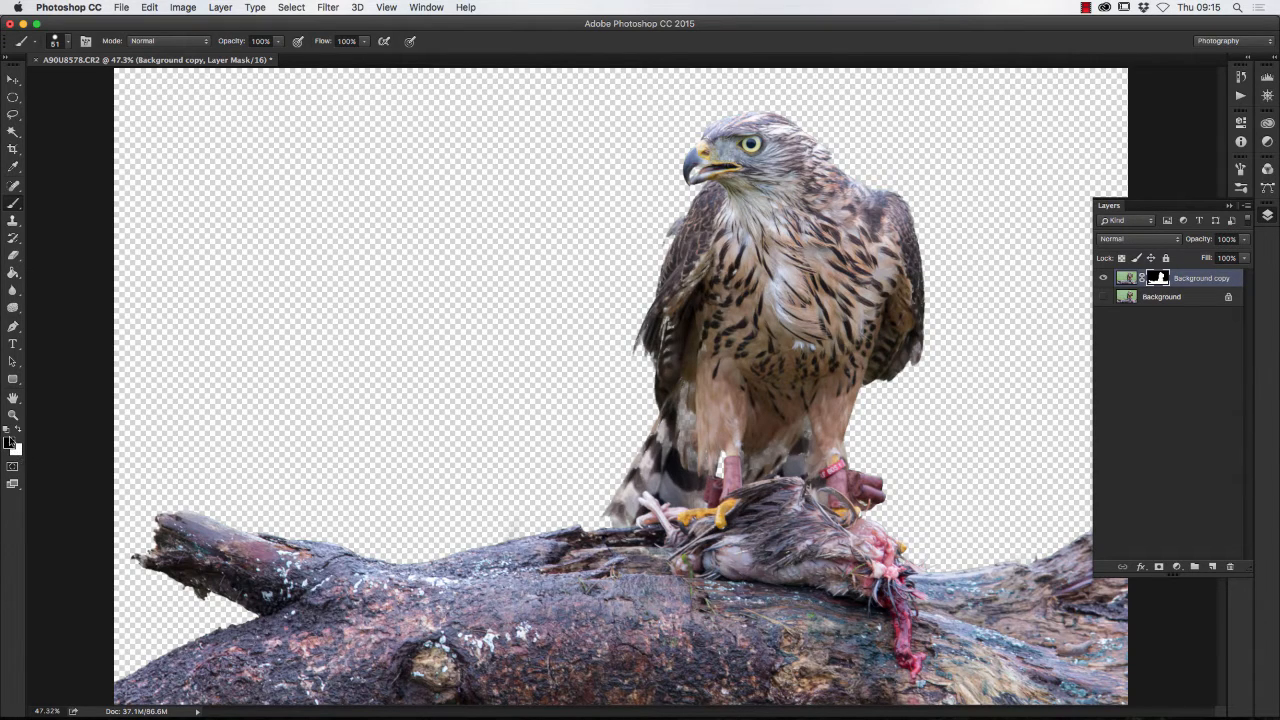
Make white the foreground colour, try a mask stroke along the edge of the tail feathers, and undo it
click(18, 432)
click(18, 432)
click(18, 432)
click(18, 432)
click(18, 432)
click(18, 432)
click(18, 432)
click(18, 432)
click(18, 432)
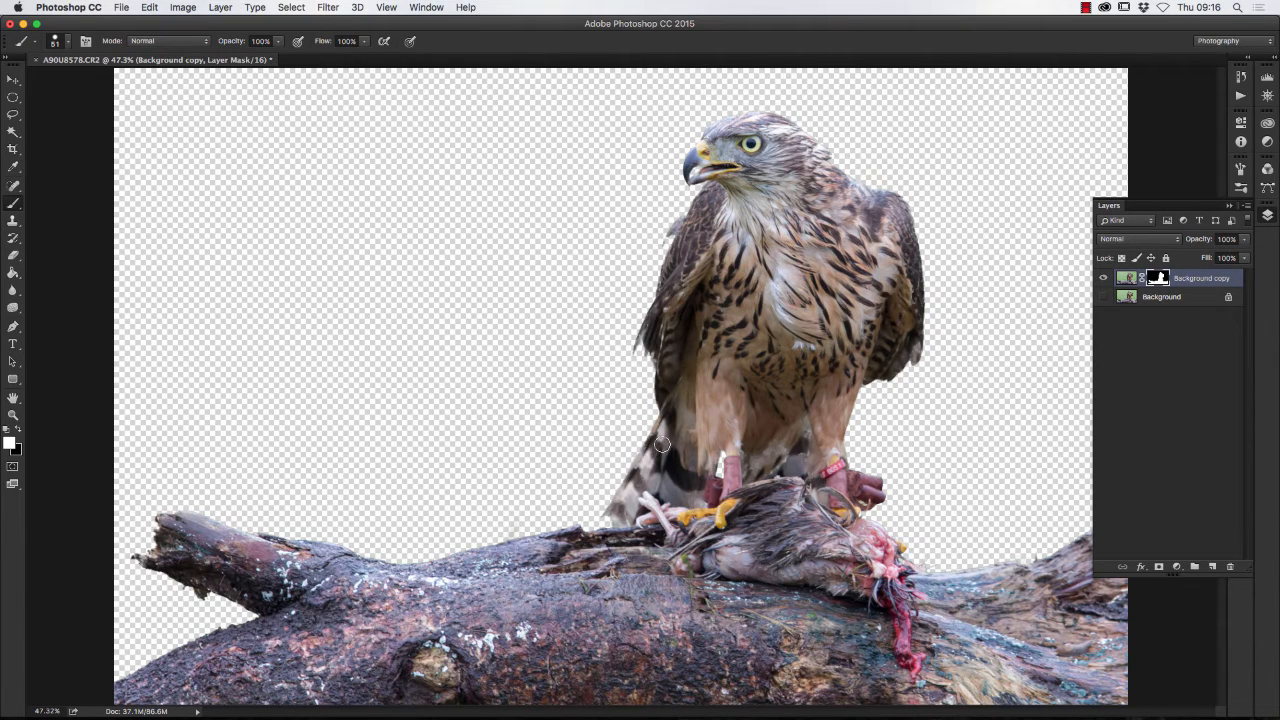
mouse_move(640, 476)
mouse_down()
mouse_move(612, 524)
mouse_move(620, 511)
mouse_up()
key(super+z)
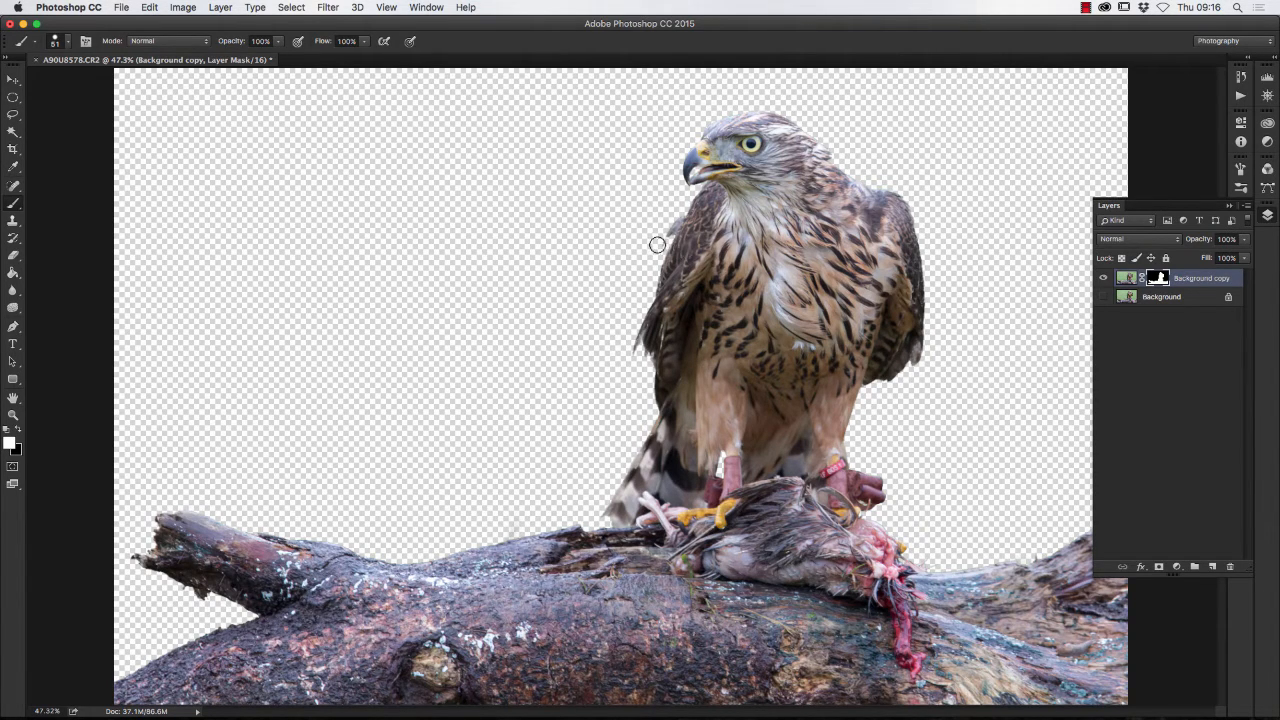
Make black the foreground colour and set the mask brush size to 125 px
click(18, 430)
key(bracketleft)
key(bracketleft)
key(bracketright)
key(bracketright)
key(bracketright)
key(bracketright)
key(bracketright)
key(bracketright)
key(bracketright)
key(bracketright)
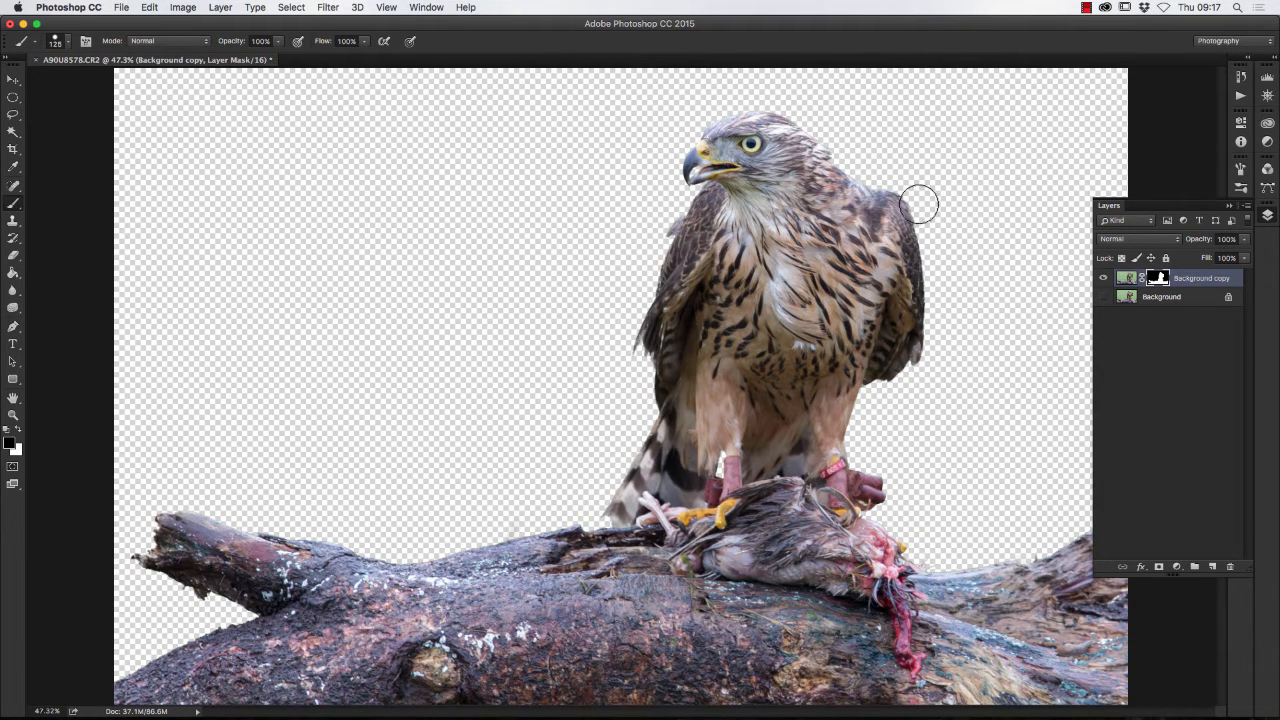
Target the Background layer, switch to Lightroom, and select the panoramic photo of autumn bushes A90U8019.CR2 at the start of the filmstrip
click(1152, 299)
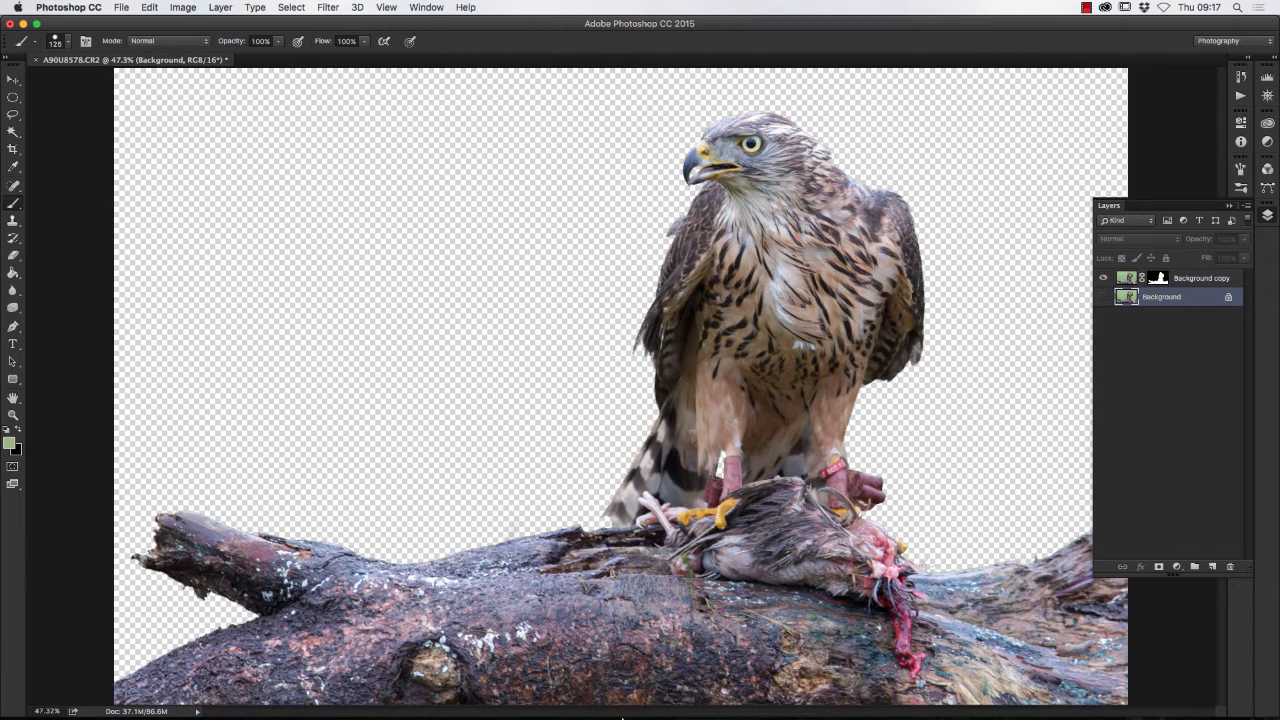
mouse_move(665, 715)
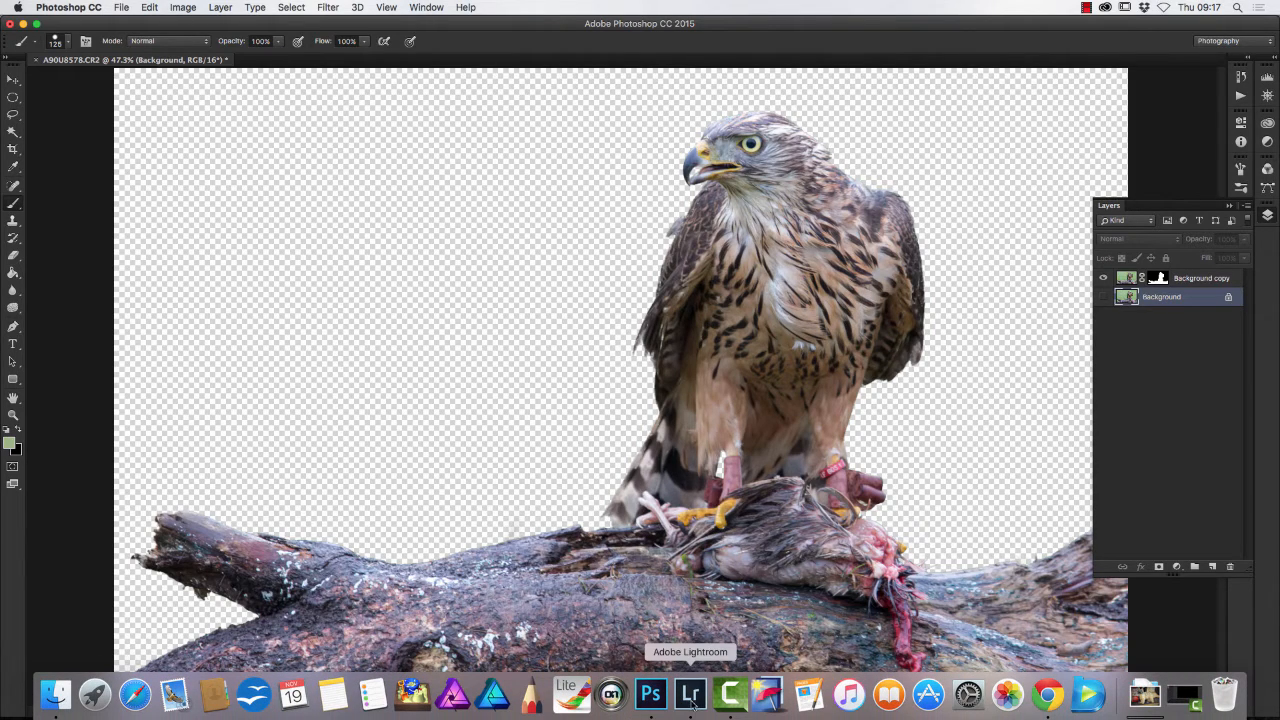
click(690, 695)
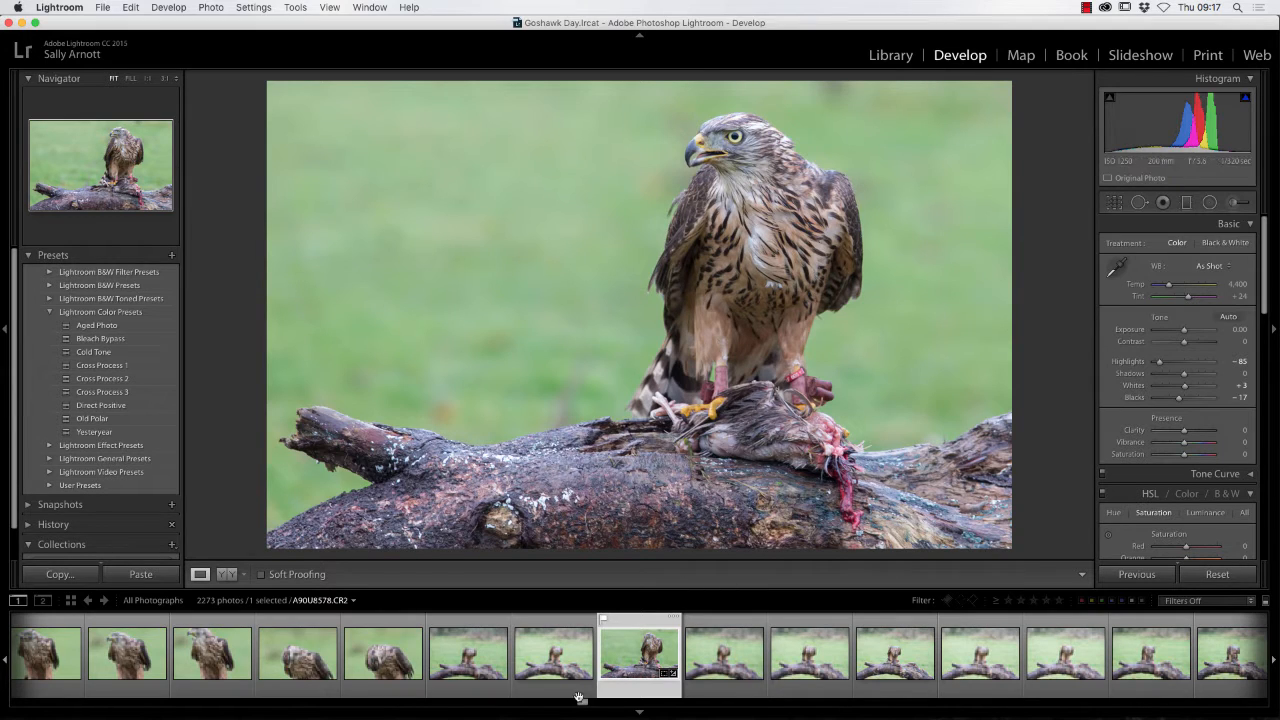
drag(582, 707, 8, 715)
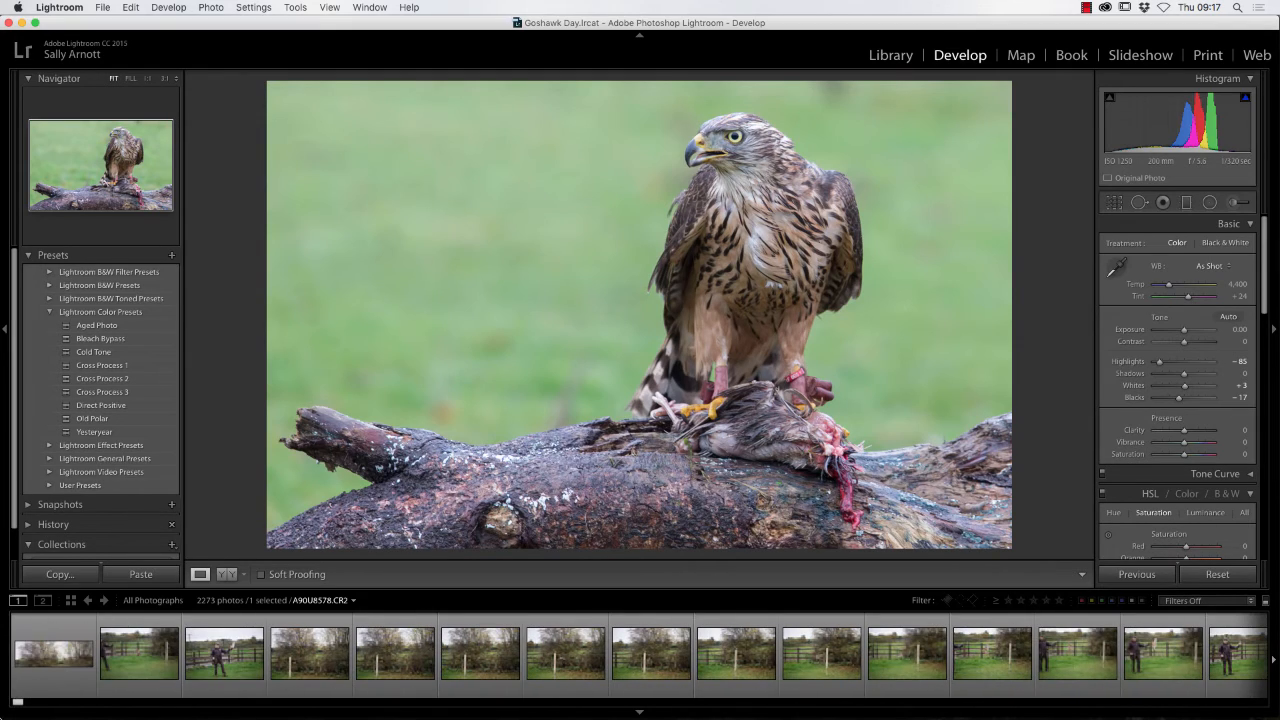
click(52, 663)
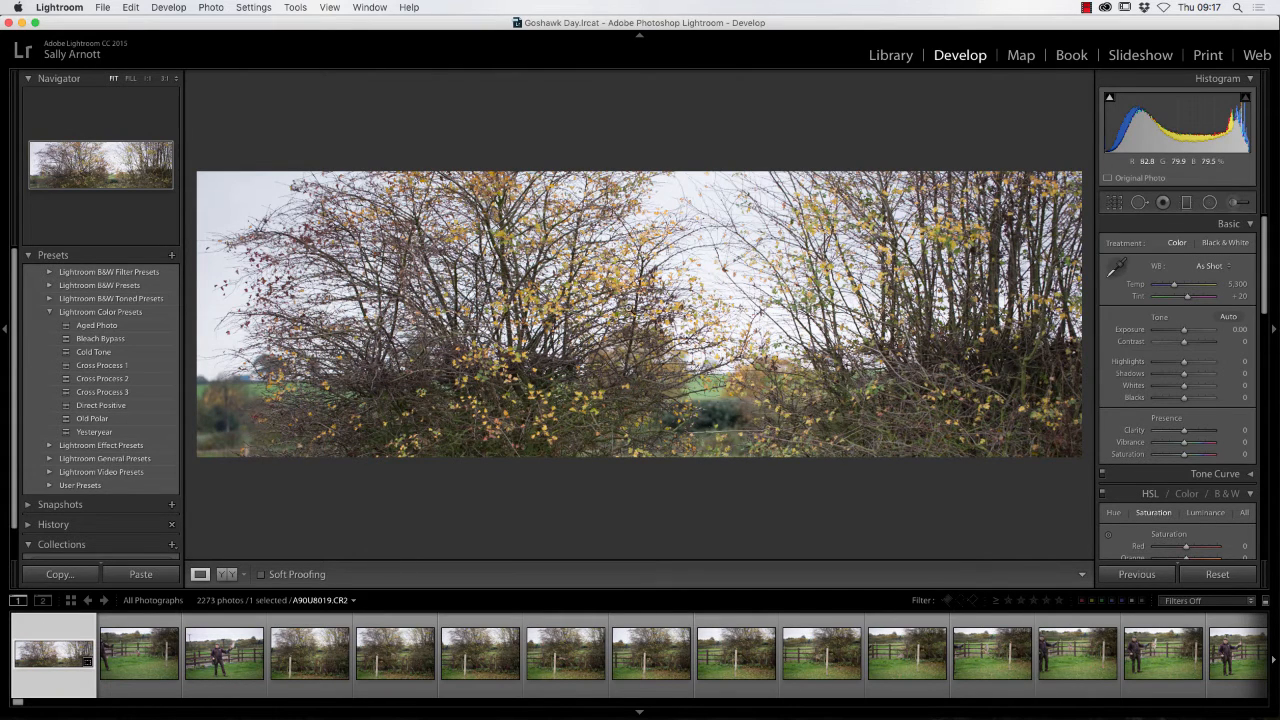
Open the autumn bushes photo for editing in Adobe Photoshop CC 2015 and clear the layer list out of the way
right_click(627, 305)
mouse_move(678, 402)
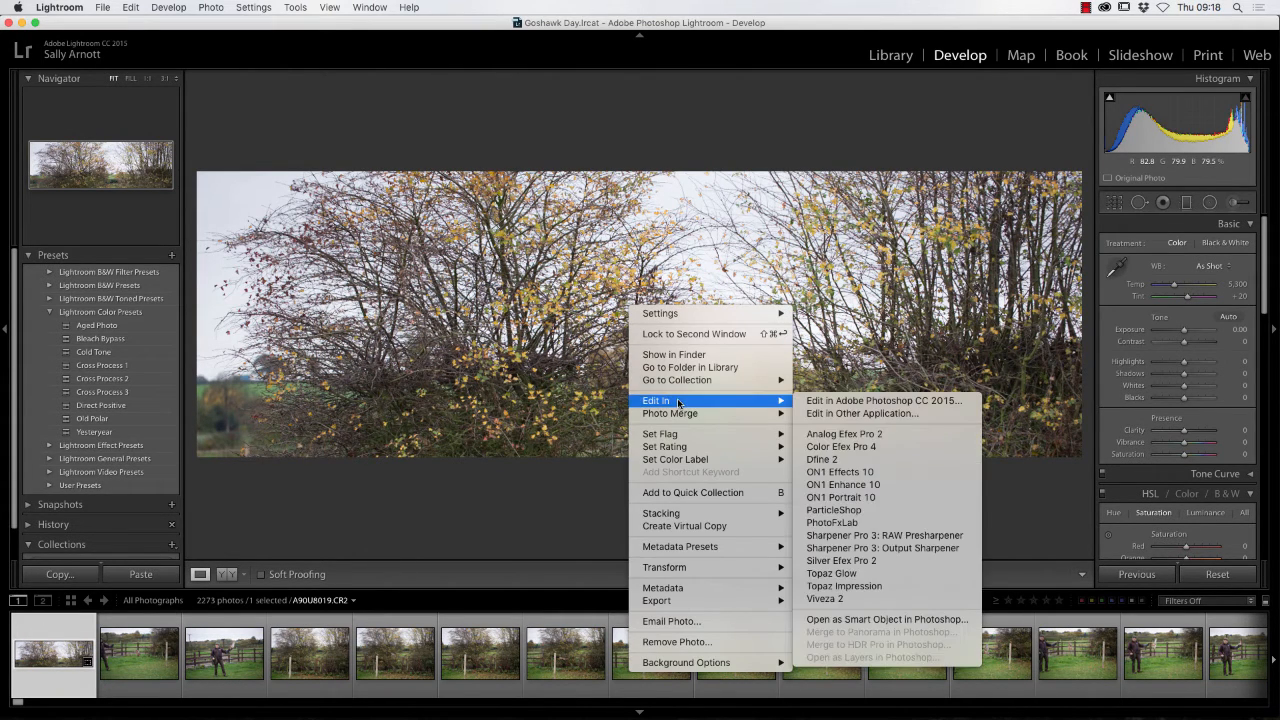
click(854, 402)
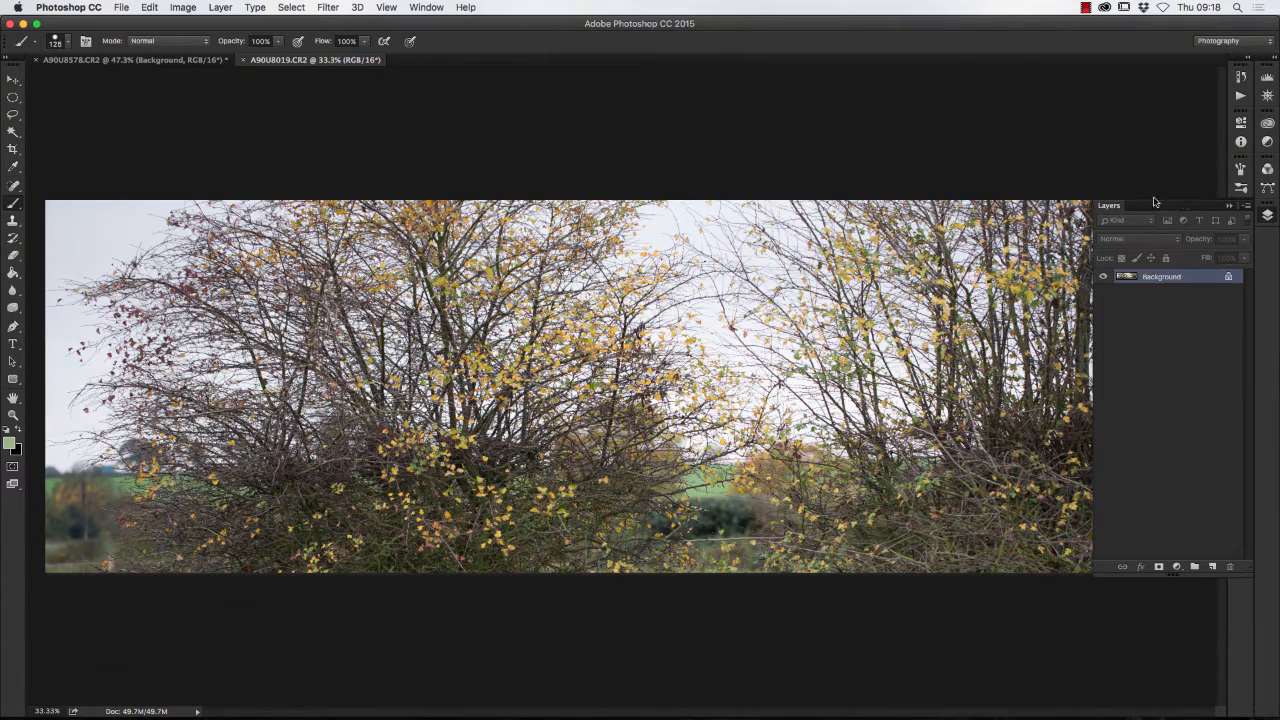
click(1229, 205)
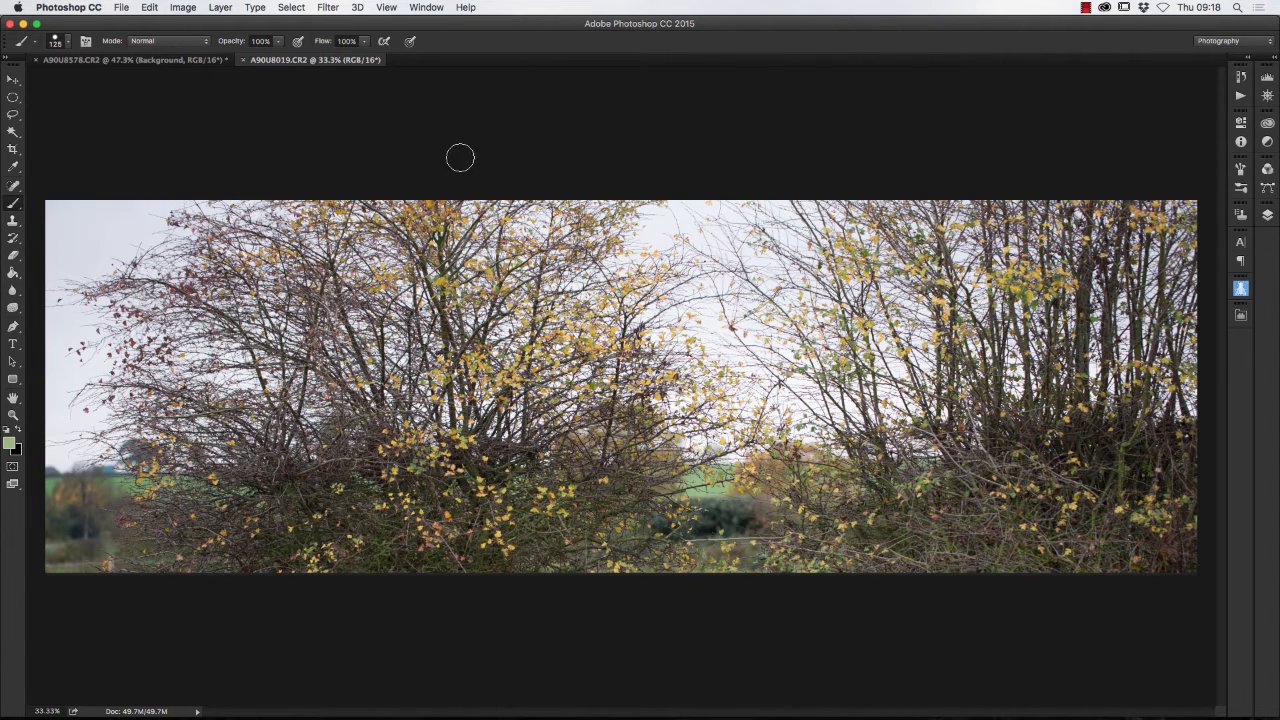
Copy the entire autumn bushes image and close its document without saving
click(290, 8)
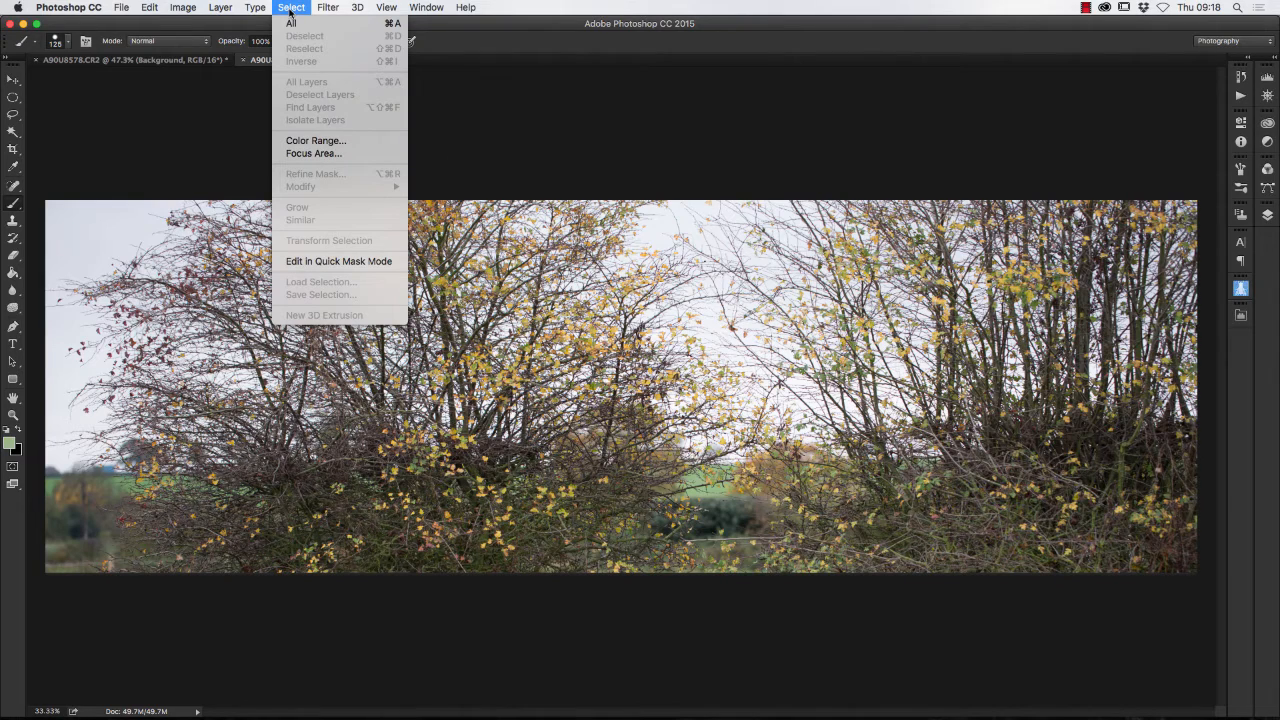
click(291, 22)
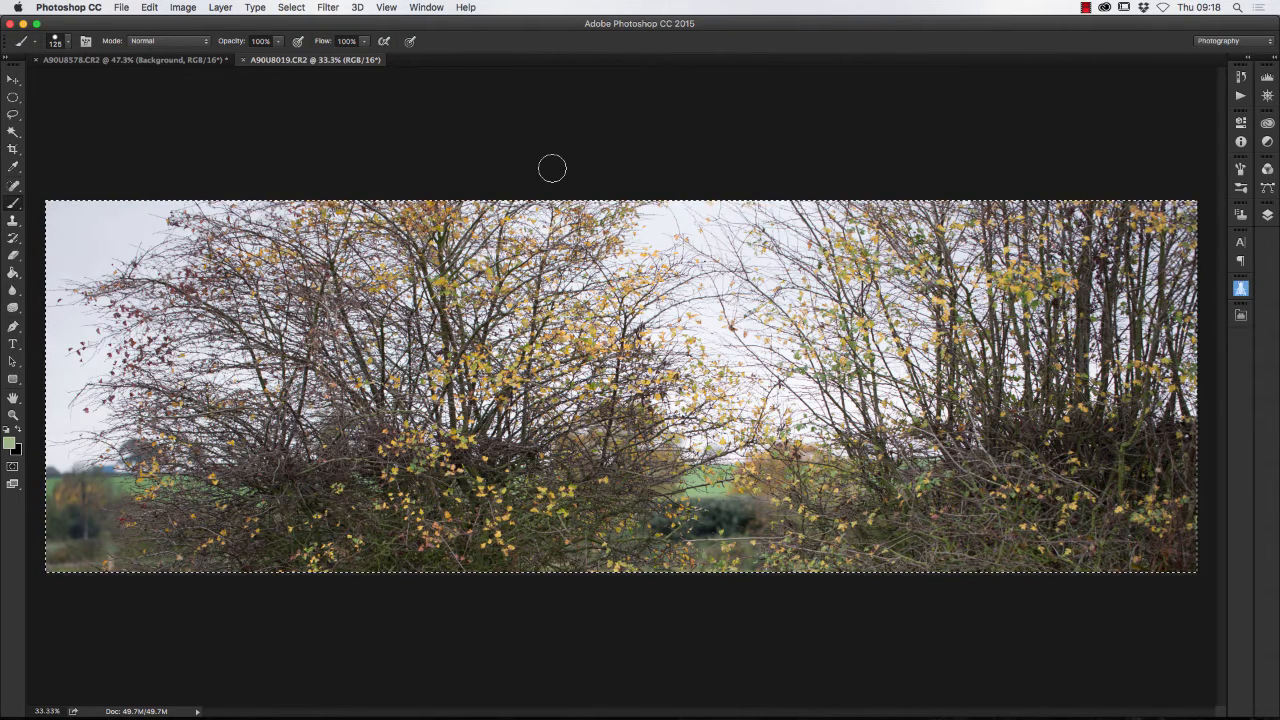
click(149, 8)
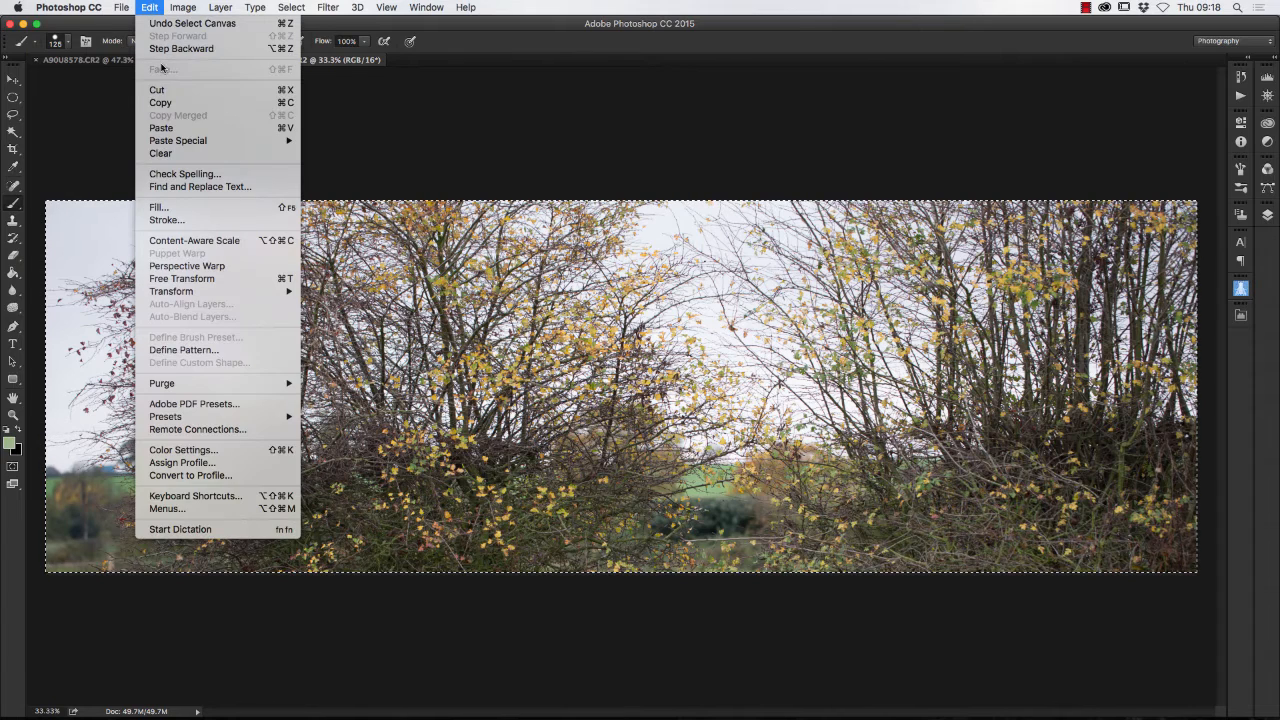
click(160, 103)
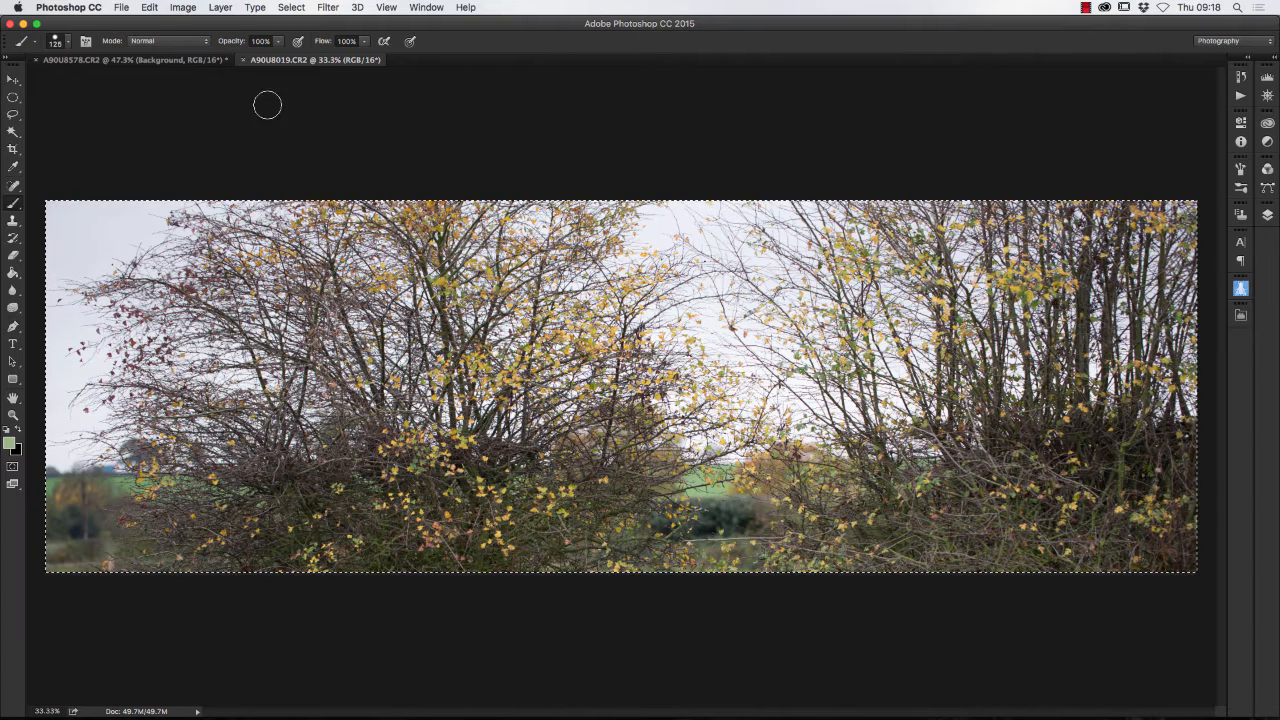
click(242, 60)
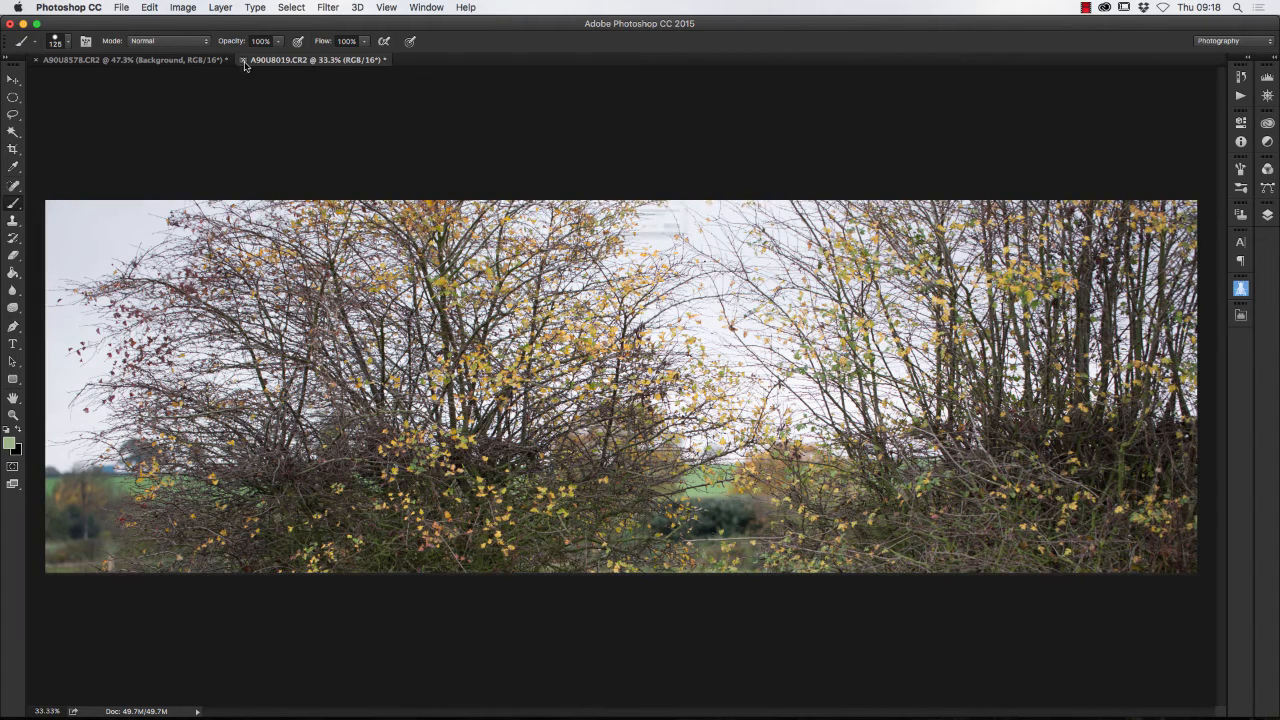
click(601, 250)
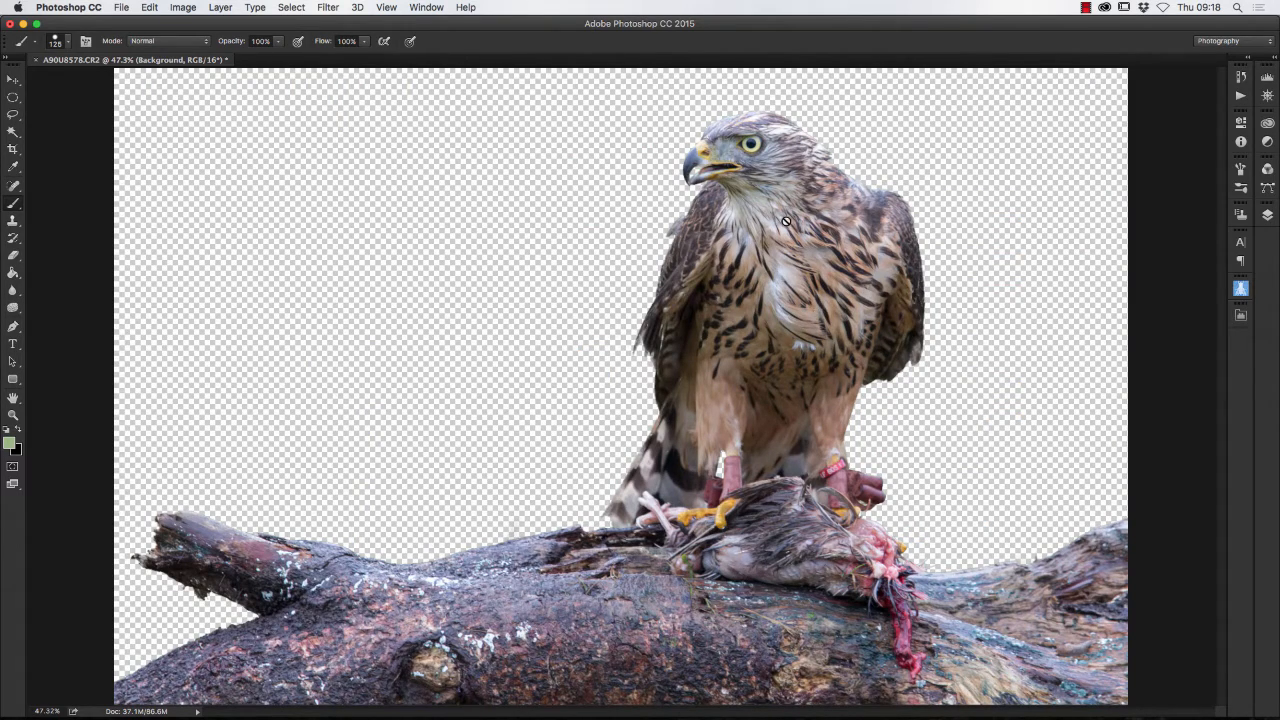
Paste the bushes image into the goshawk document as a layer between Background and Background copy
click(1267, 216)
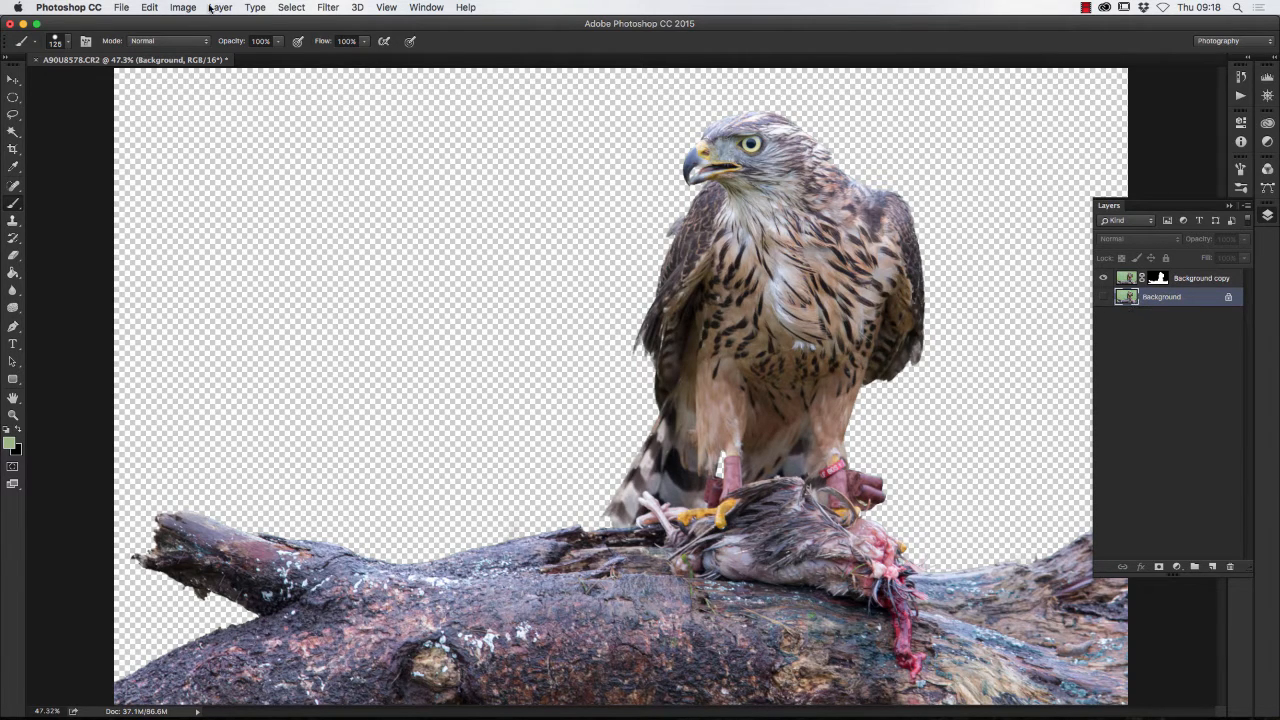
click(150, 8)
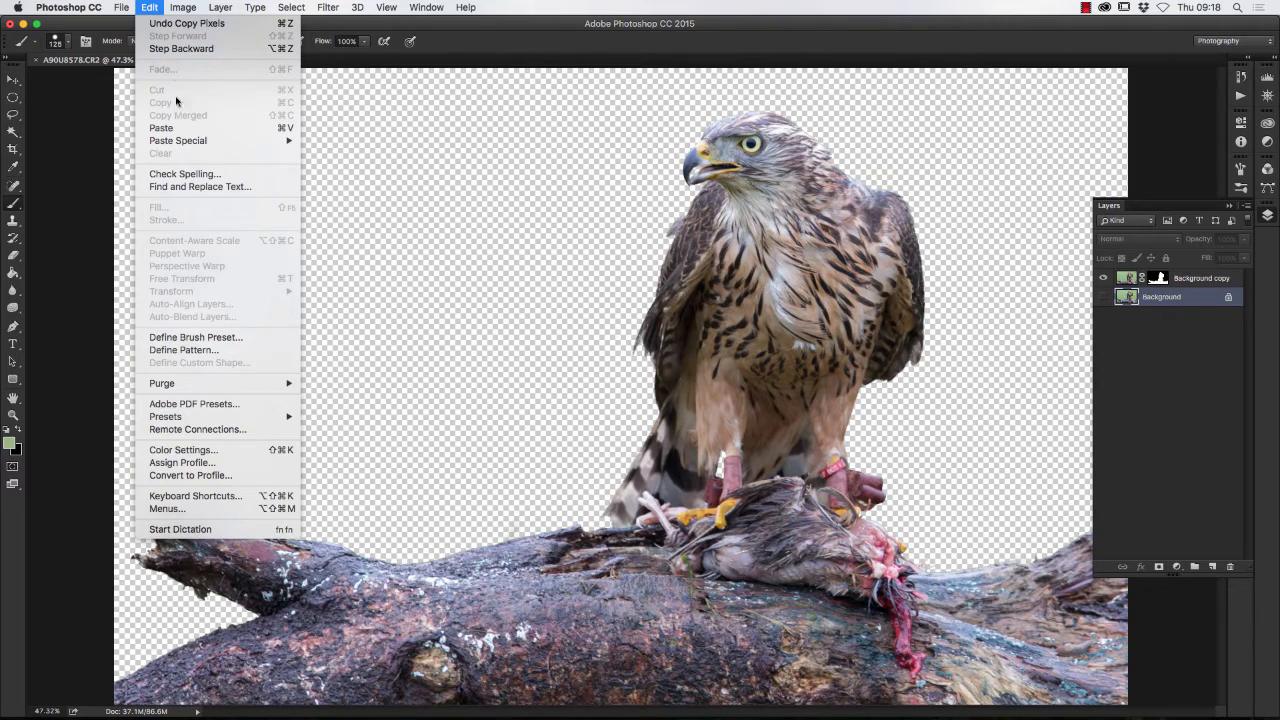
click(176, 128)
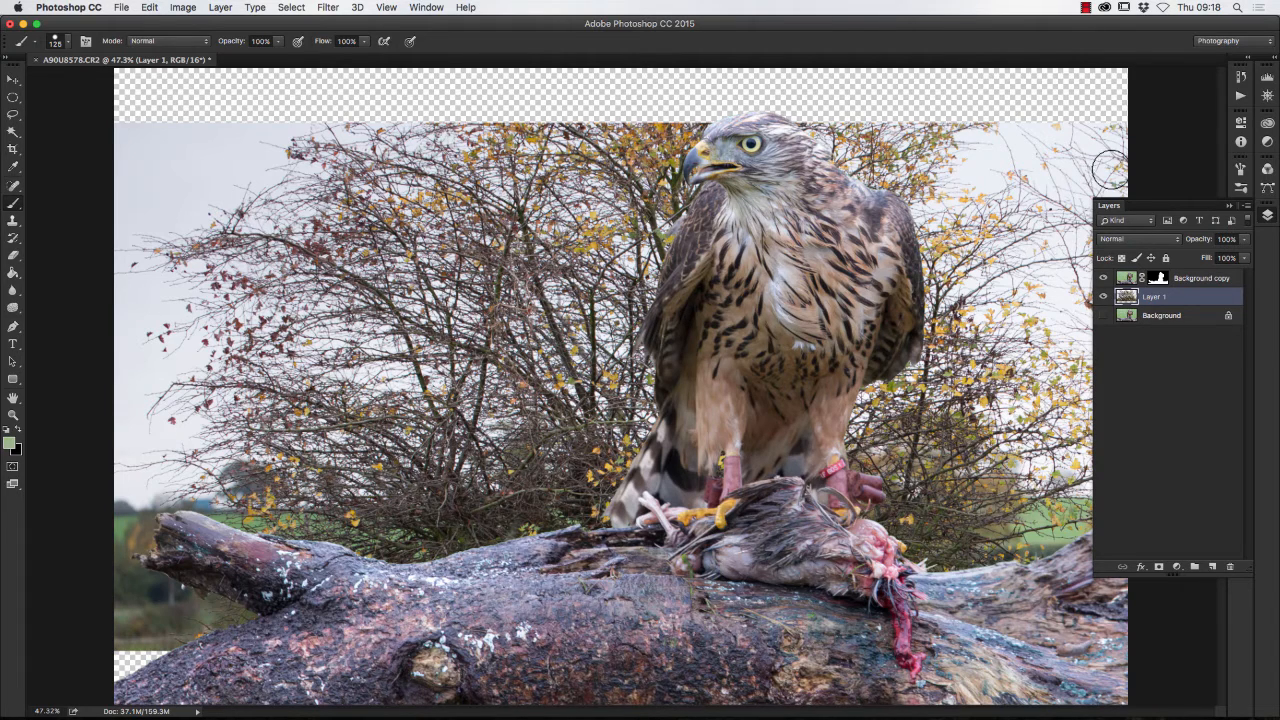
click(1229, 207)
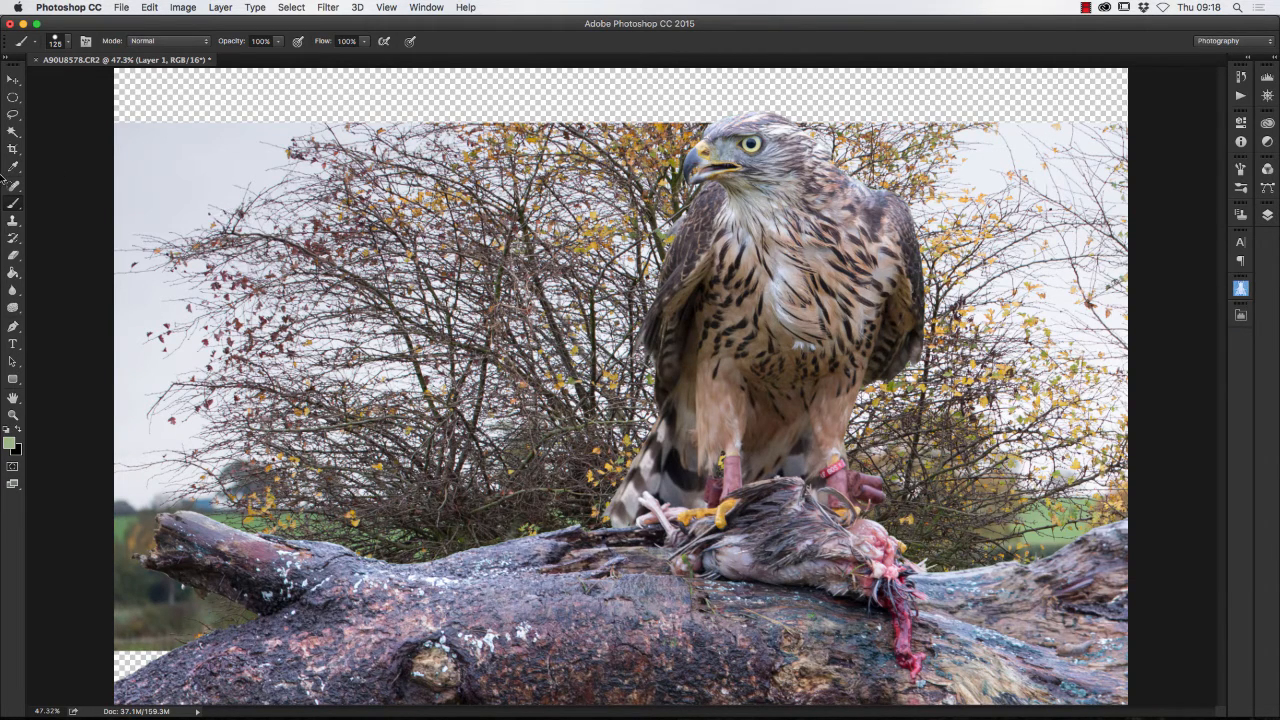
Move the bushes layer behind the bird and stretch its height to 118.97% so it reaches the canvas's upper edge
click(12, 82)
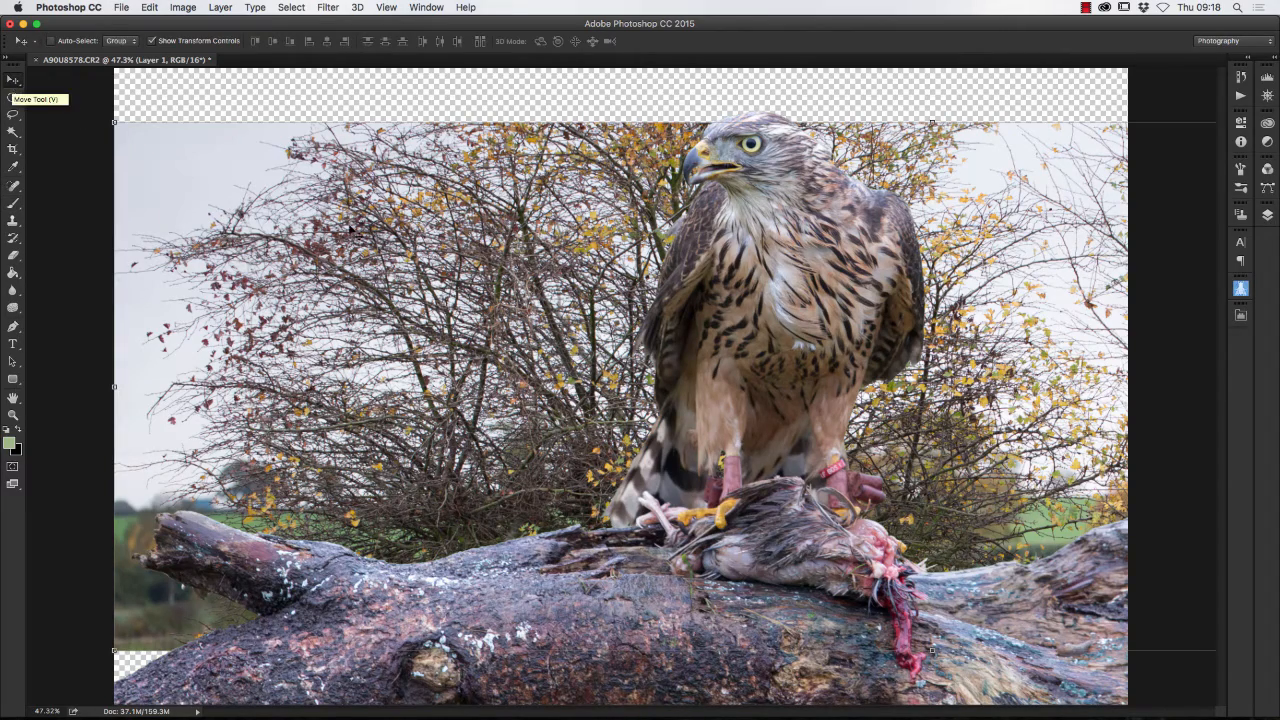
drag(351, 229, 309, 336)
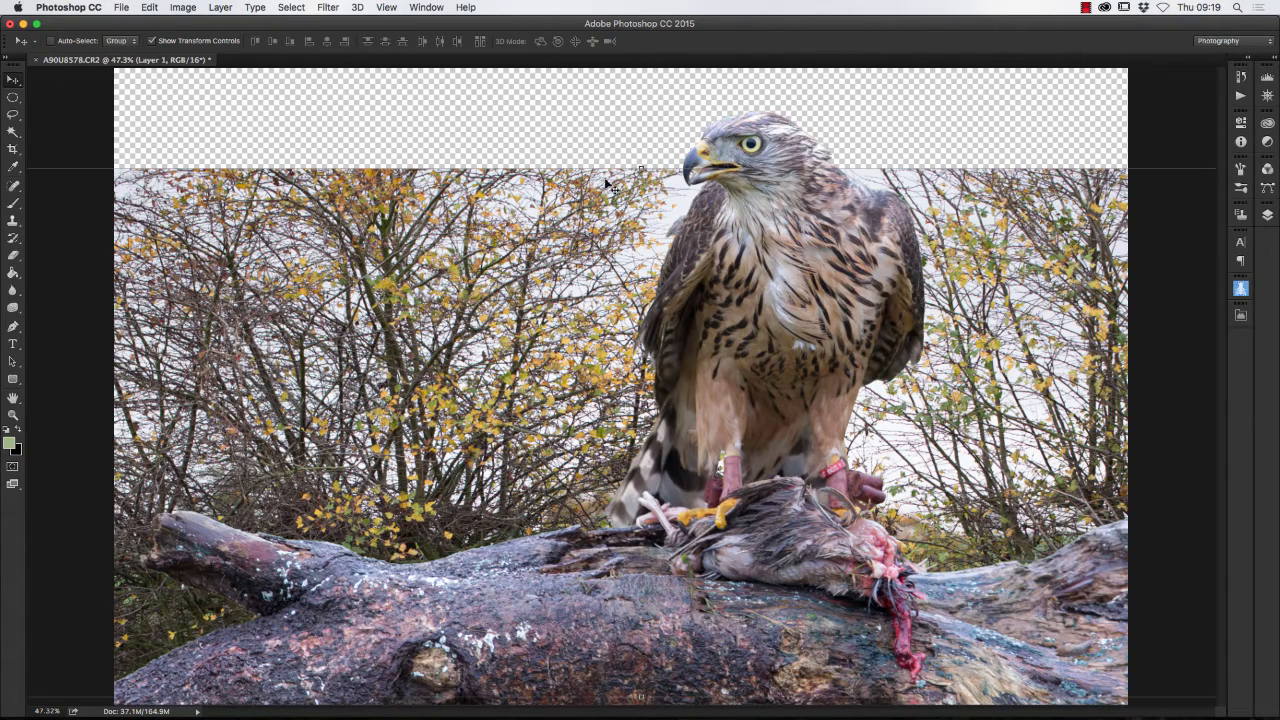
key(ctrl+t)
drag(640, 168, 633, 65)
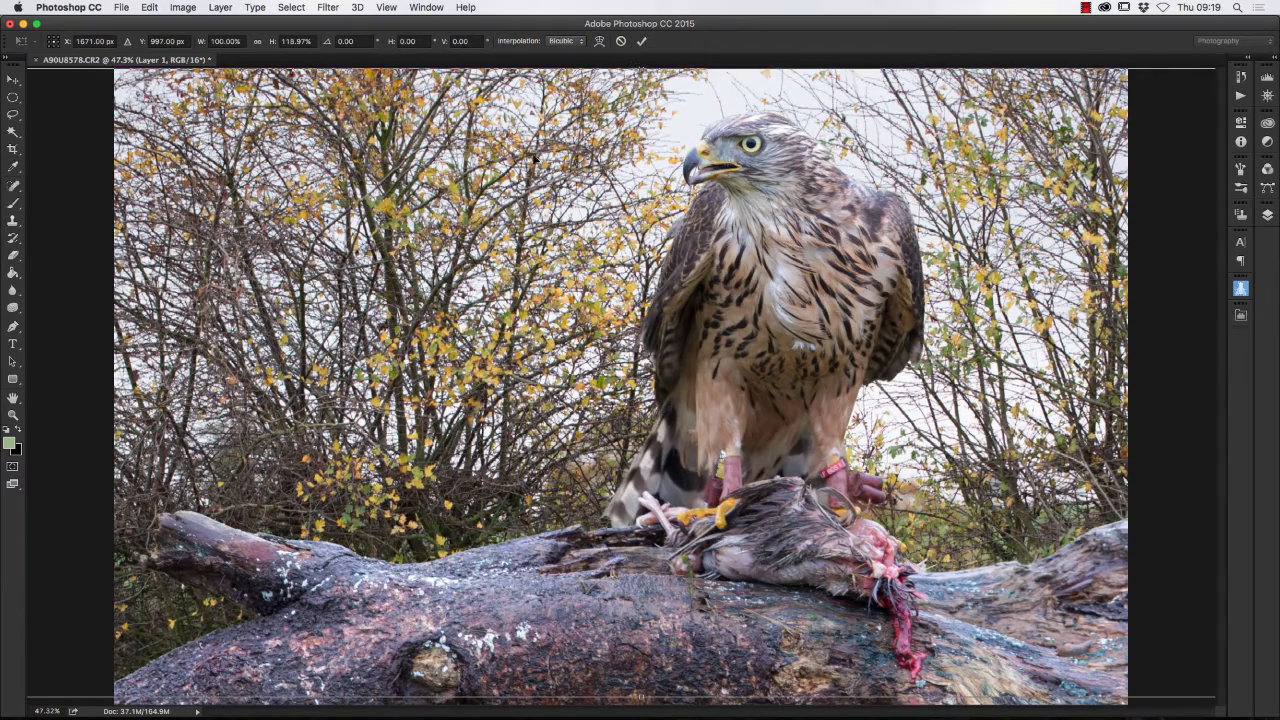
click(642, 44)
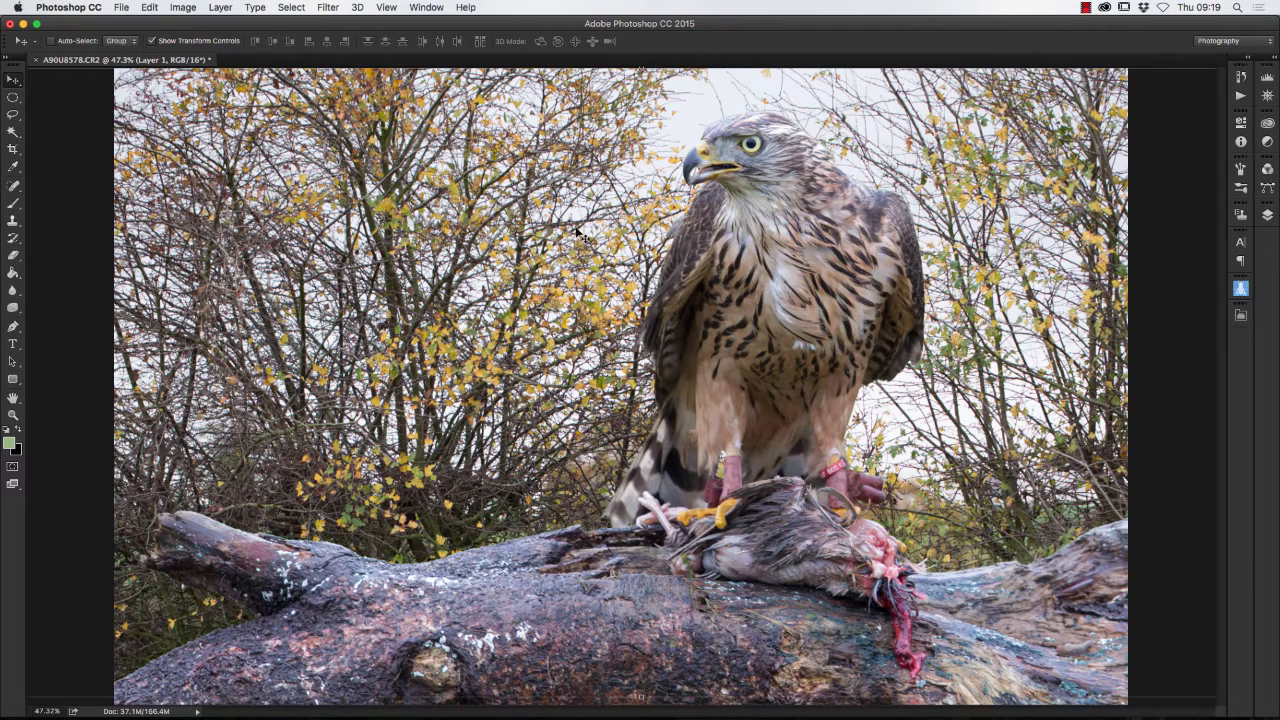
Apply a Gaussian Blur with a radius of about 36 pixels to the bushes layer, Layer 1
click(1266, 217)
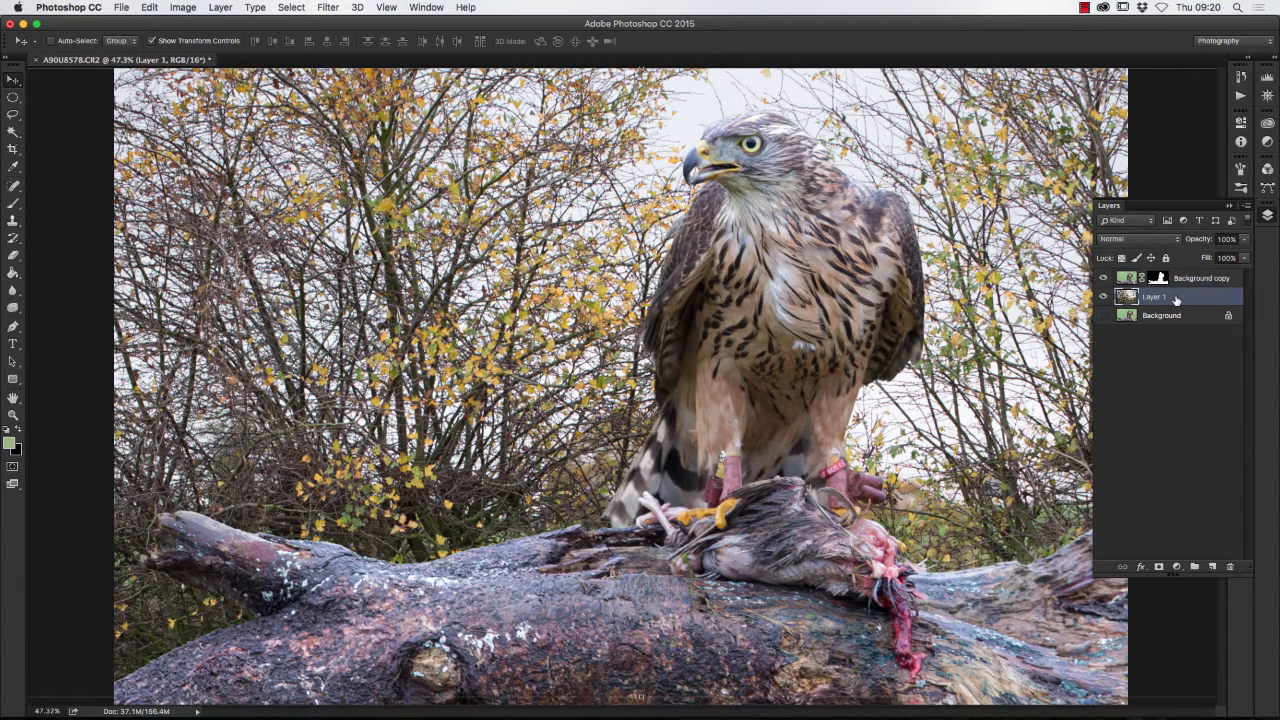
click(324, 8)
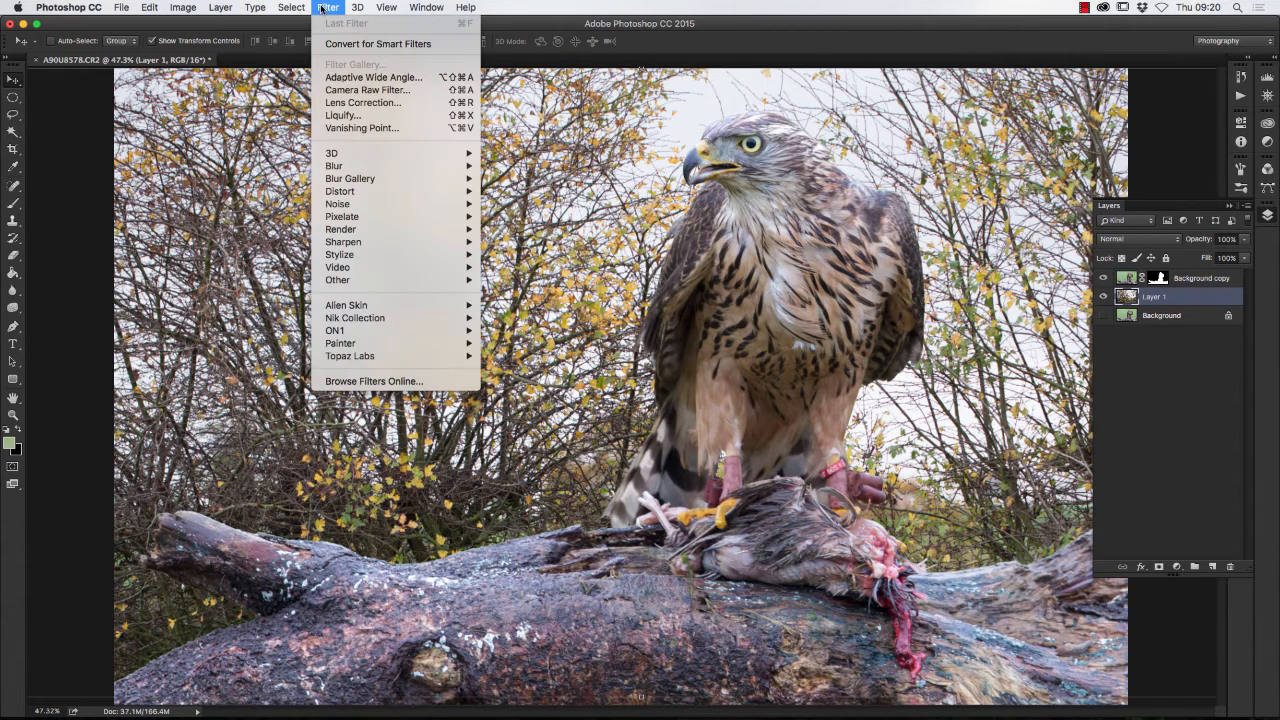
mouse_move(344, 168)
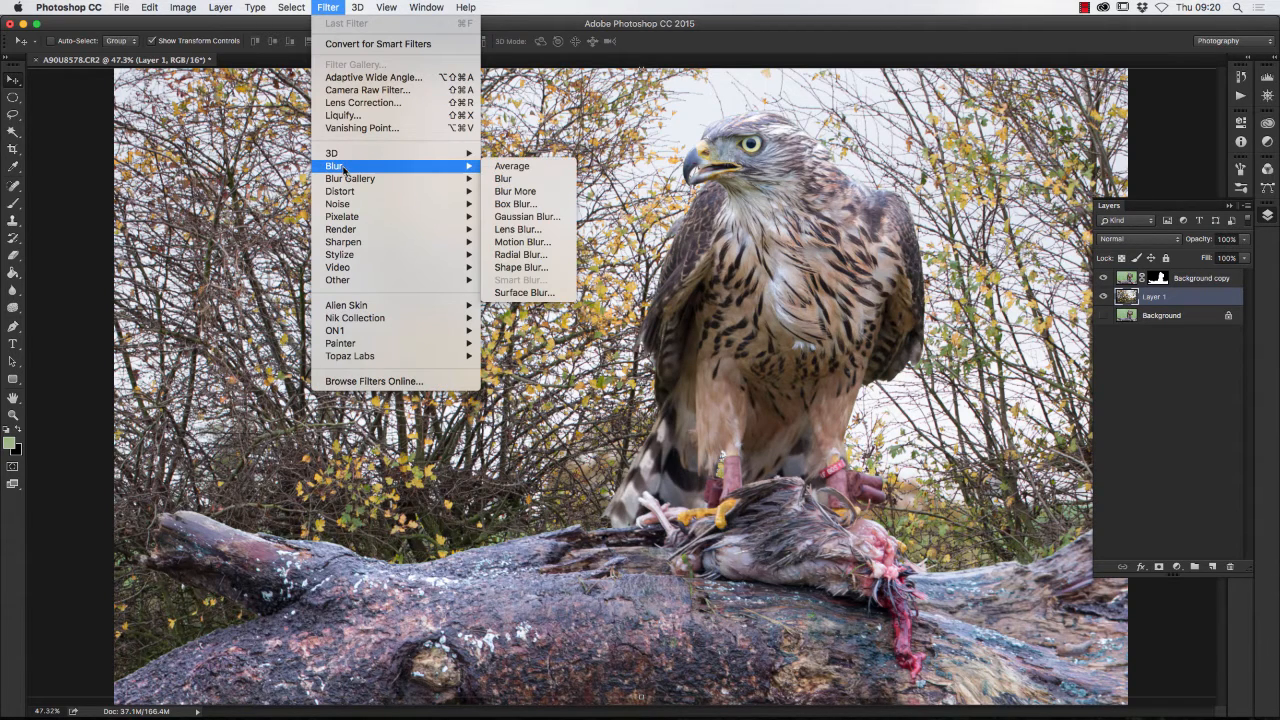
click(527, 218)
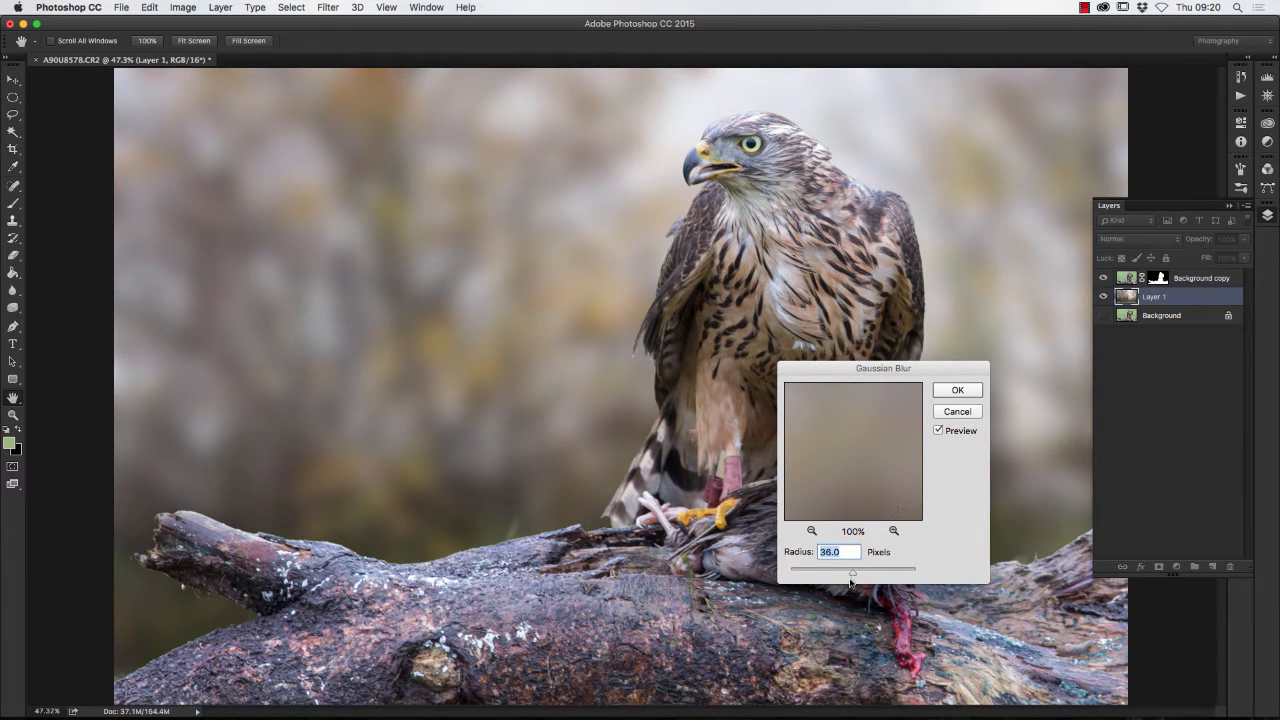
mouse_move(850, 577)
mouse_down()
mouse_move(821, 575)
mouse_move(853, 574)
mouse_up()
mouse_move(857, 573)
mouse_down()
mouse_move(874, 573)
mouse_move(855, 574)
mouse_up()
click(969, 391)
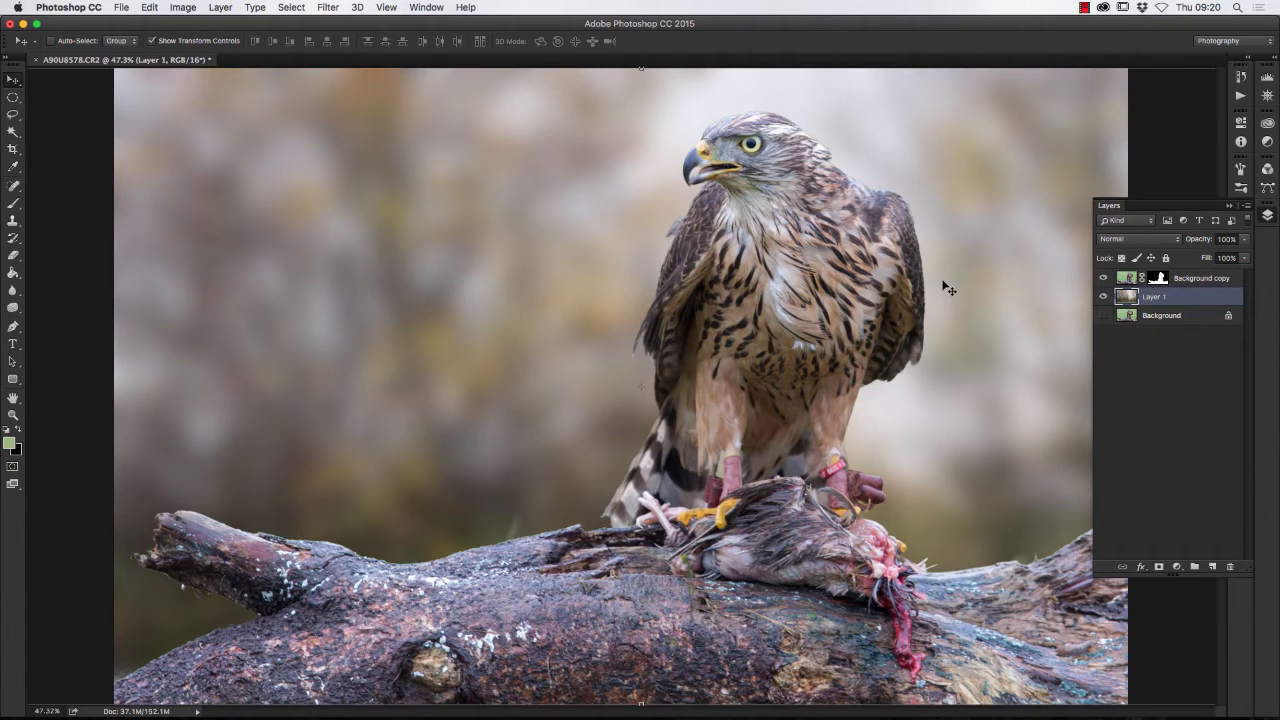
Target the Background copy layer mask with the Brush tool in black and reduce the brush size to 45 px
click(1160, 279)
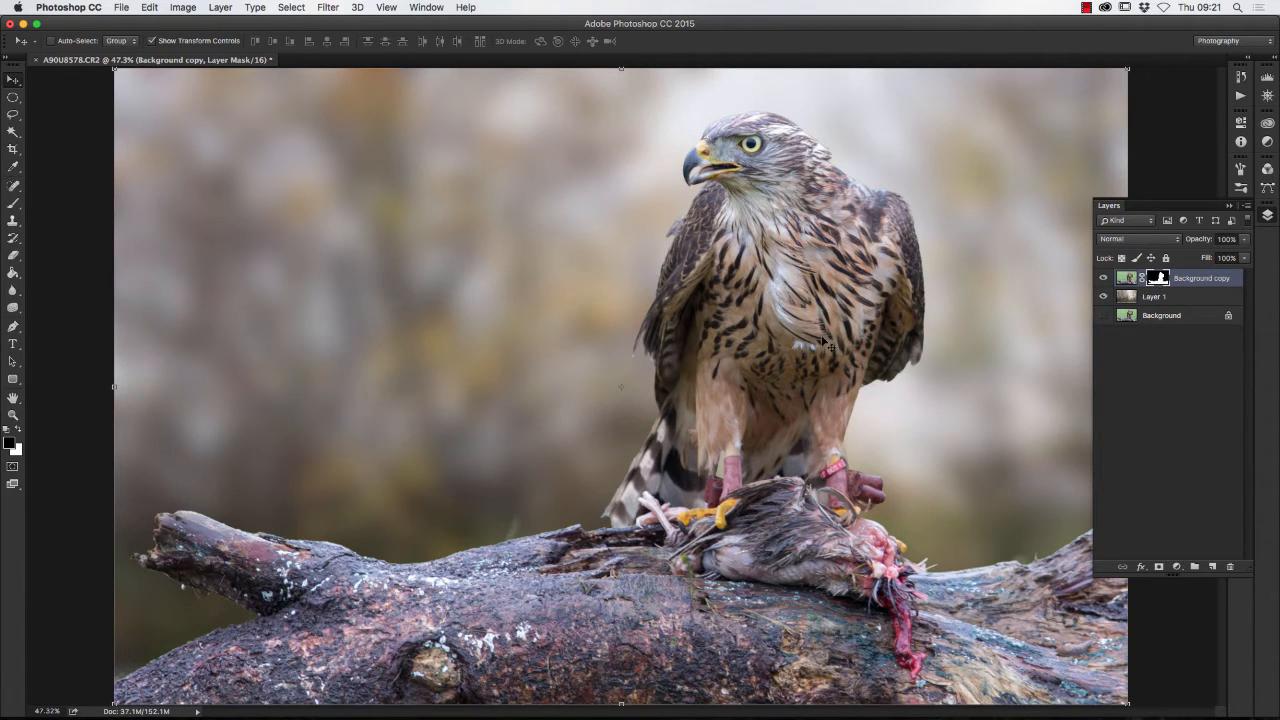
click(14, 204)
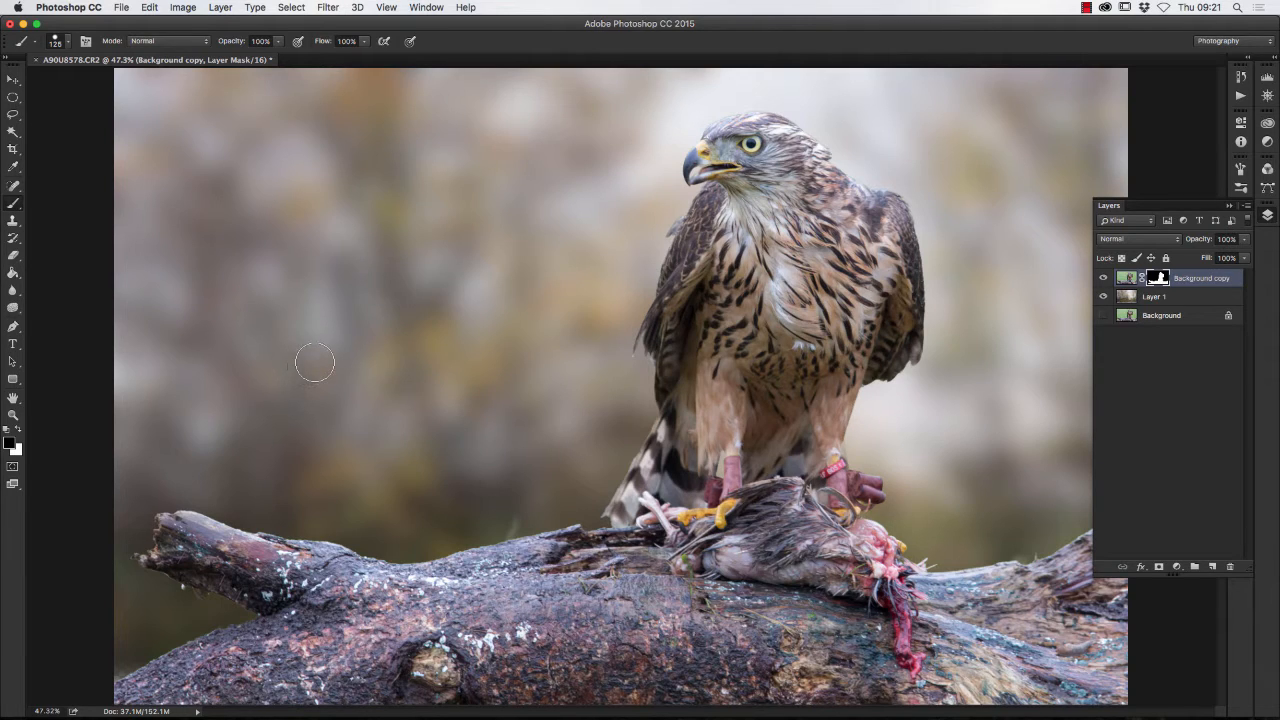
key(bracketleft)
key(bracketright)
key(bracketright)
key(bracketleft)
key(bracketleft)
key(bracketleft)
key(bracketleft)
key(bracketleft)
key(bracketleft)
key(bracketleft)
key(bracketleft)
Flatten the image and discard the hidden Background layer
click(1229, 205)
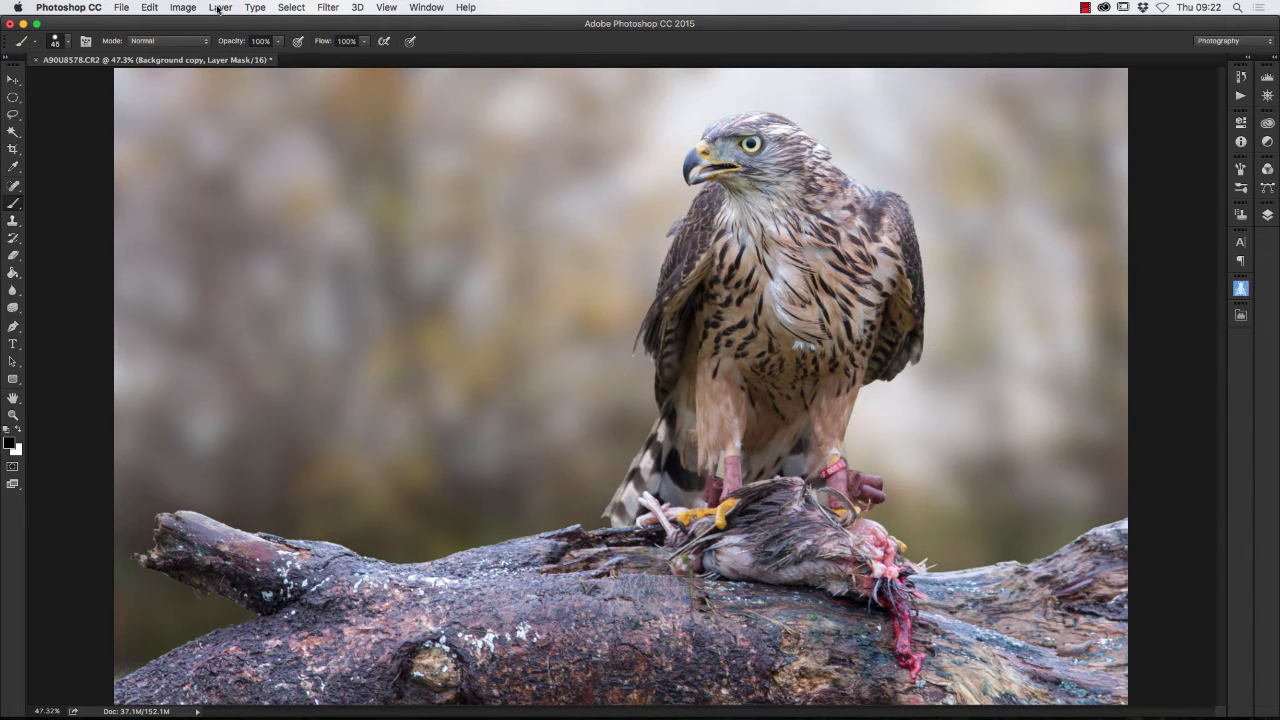
click(219, 8)
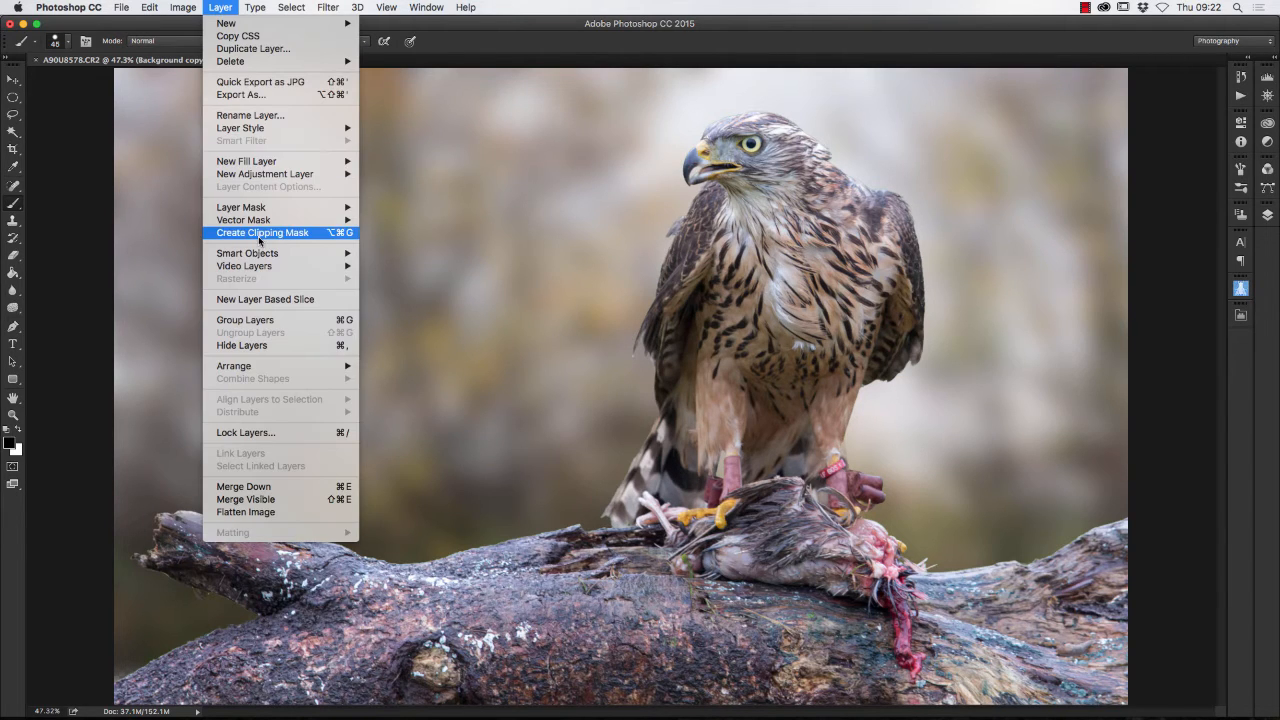
click(262, 513)
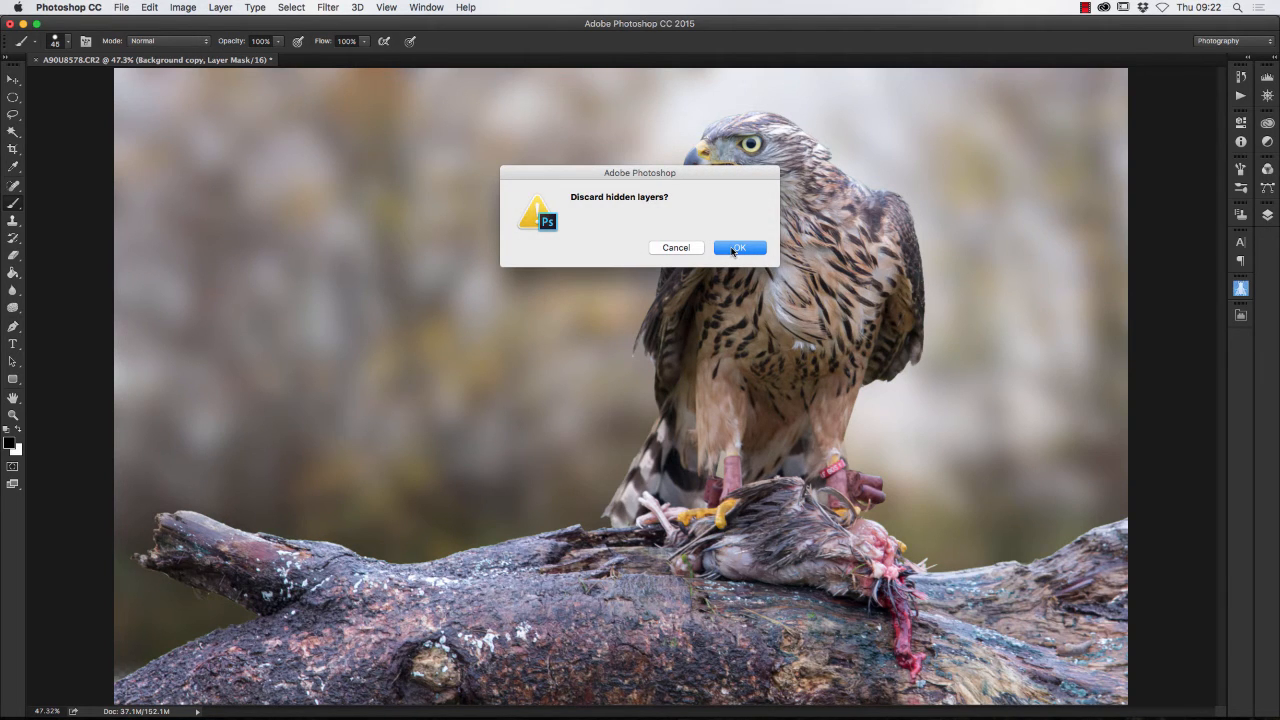
click(734, 250)
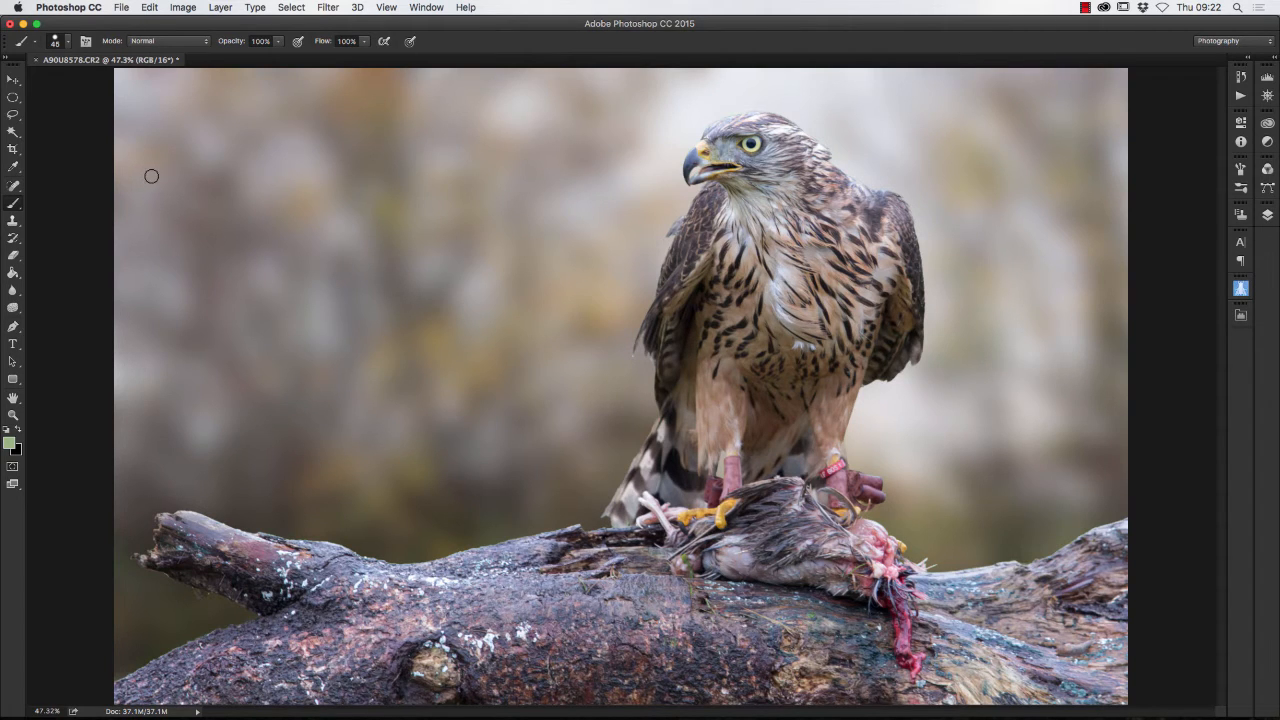
Stamp the signature in white on the log in the image's lower-left corner using the 318 px signature brush
click(68, 45)
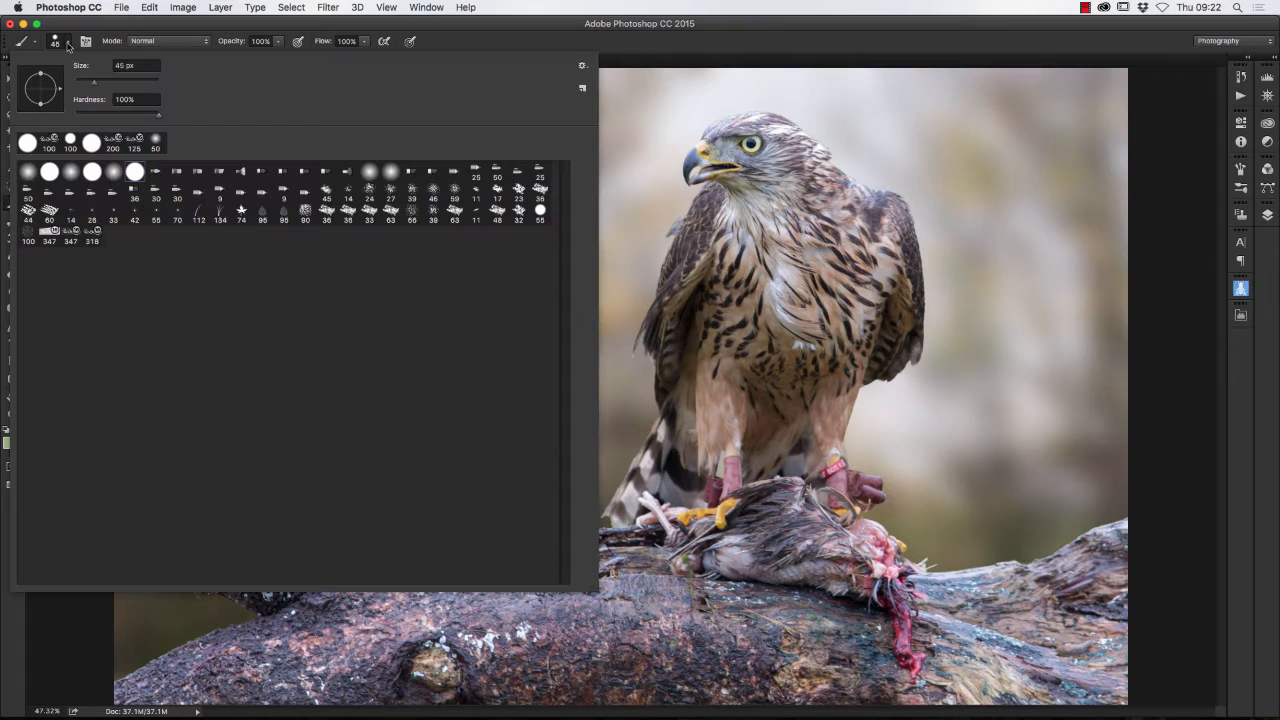
click(92, 235)
click(646, 50)
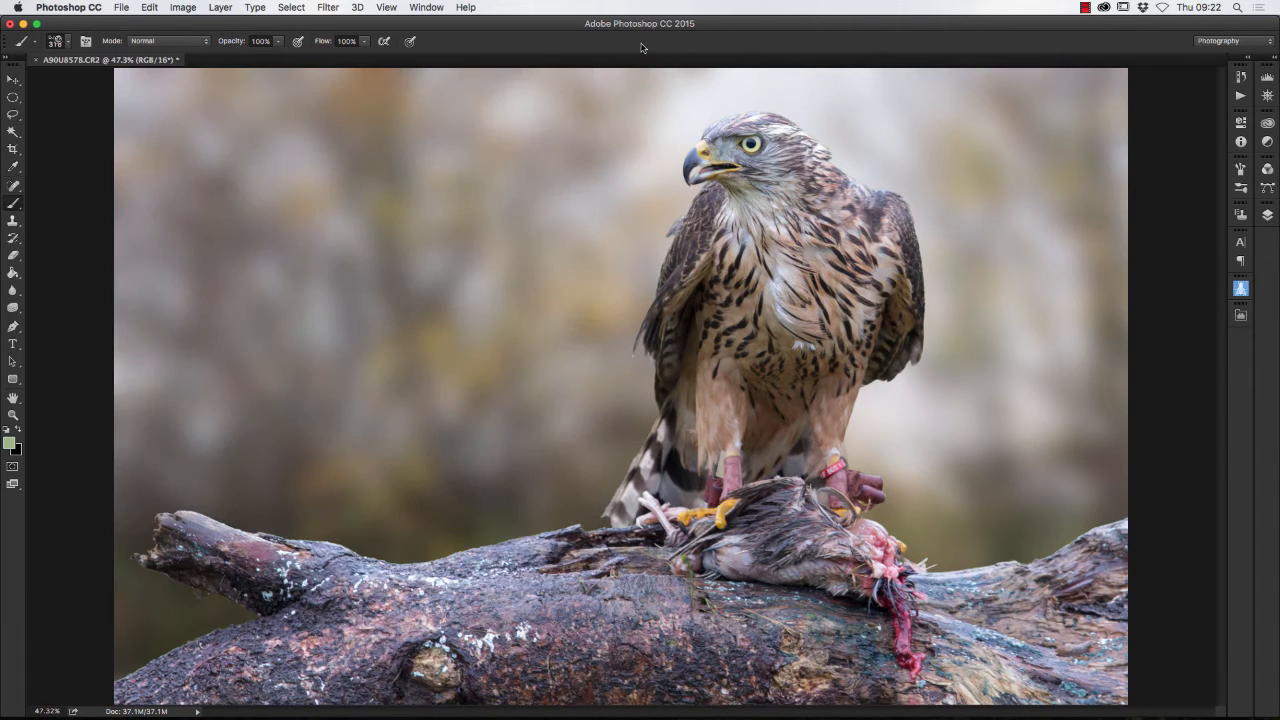
click(8, 429)
click(19, 429)
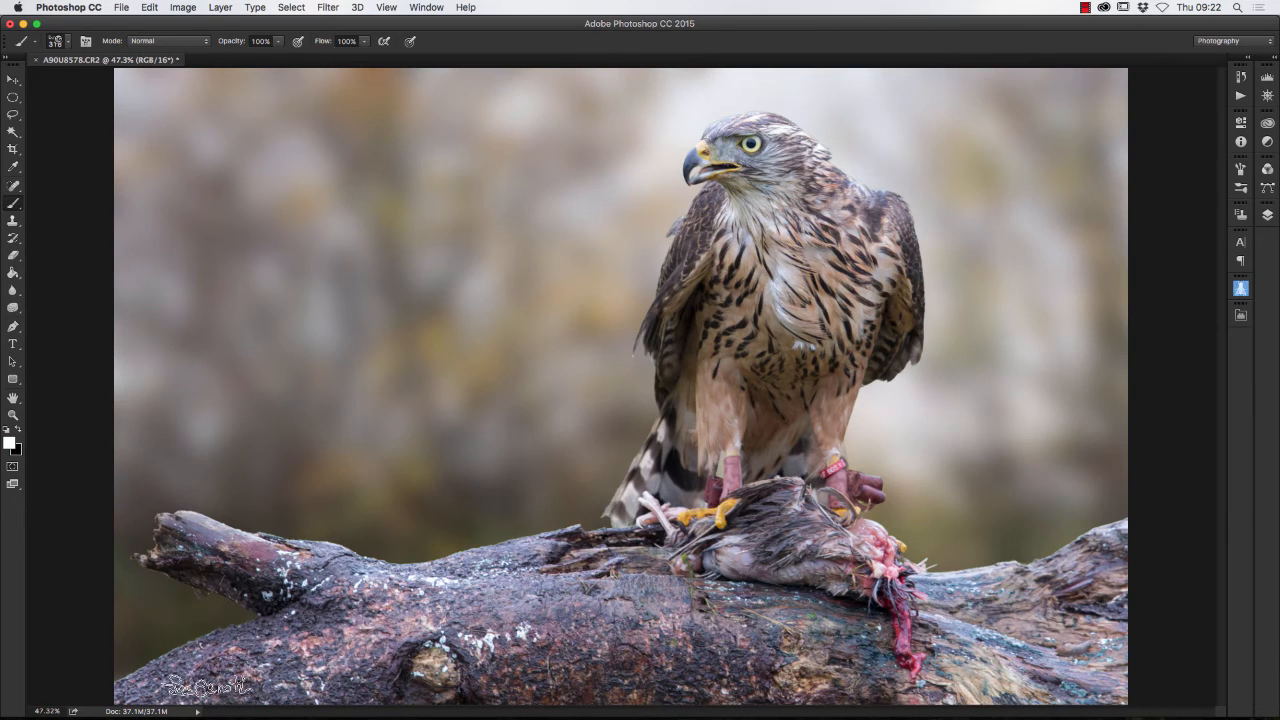
click(183, 690)
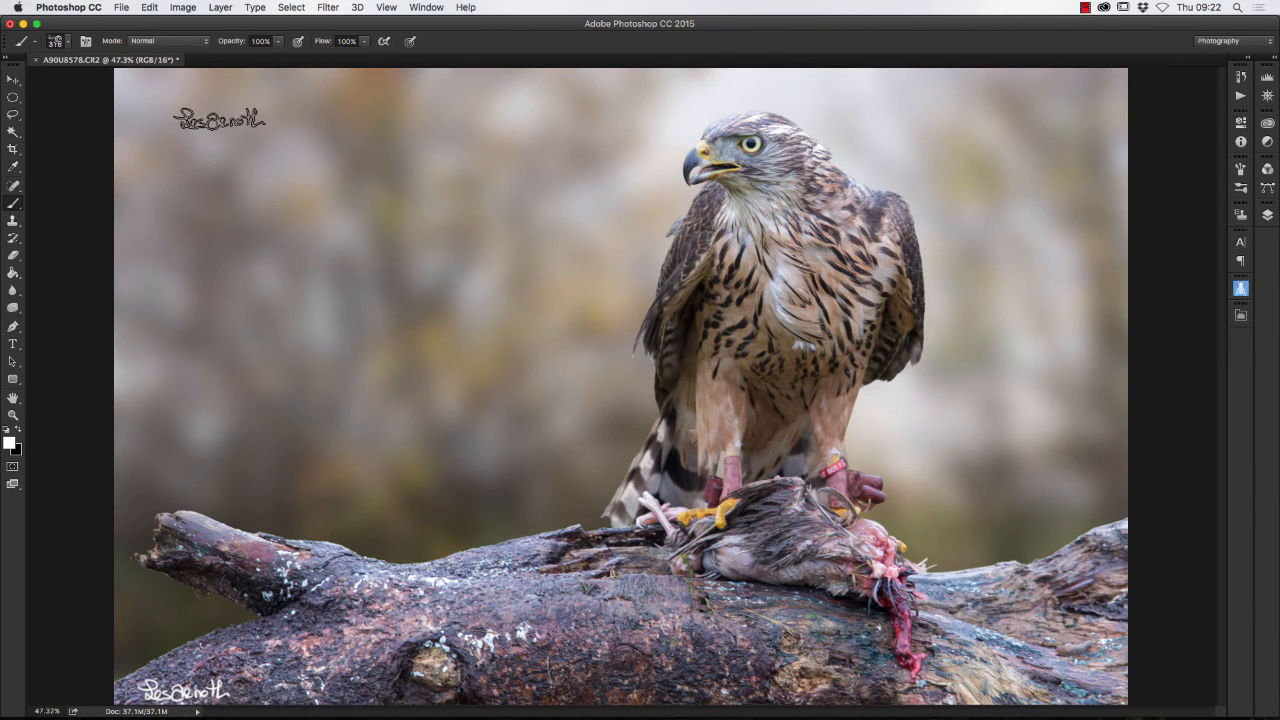
Save the signed image and quit Photoshop to return to Lightroom
click(121, 8)
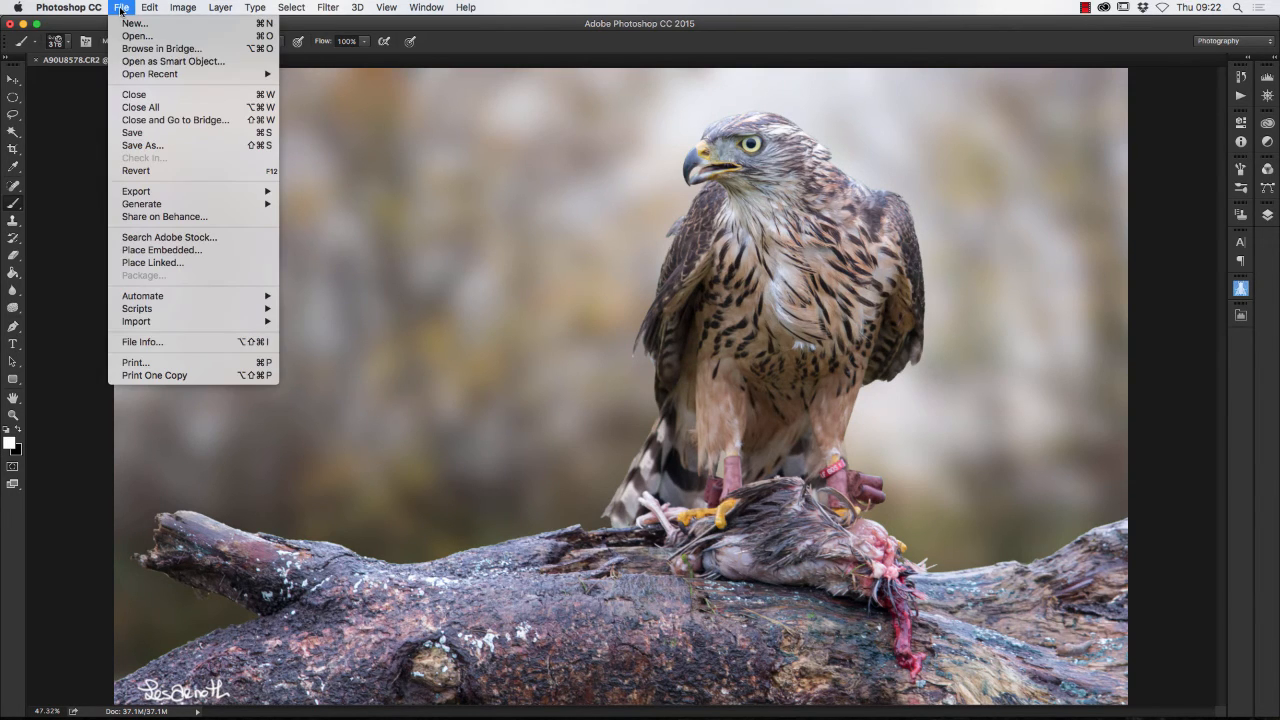
click(129, 133)
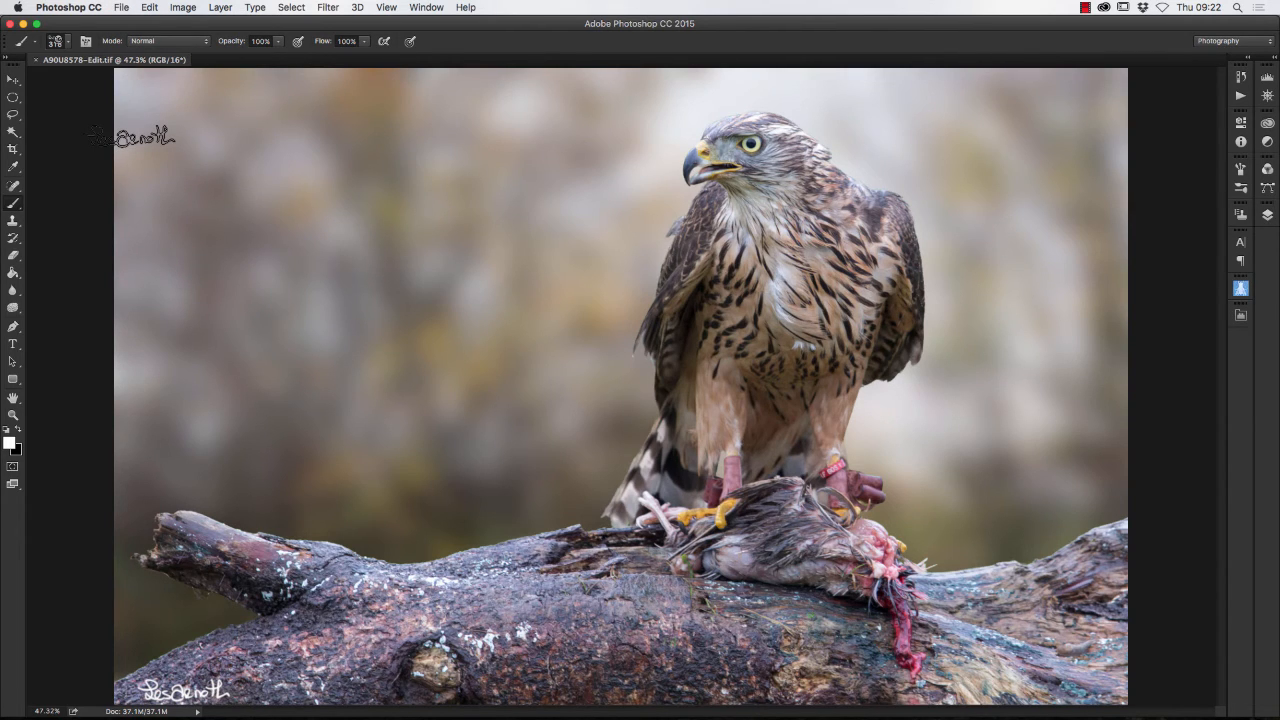
click(76, 9)
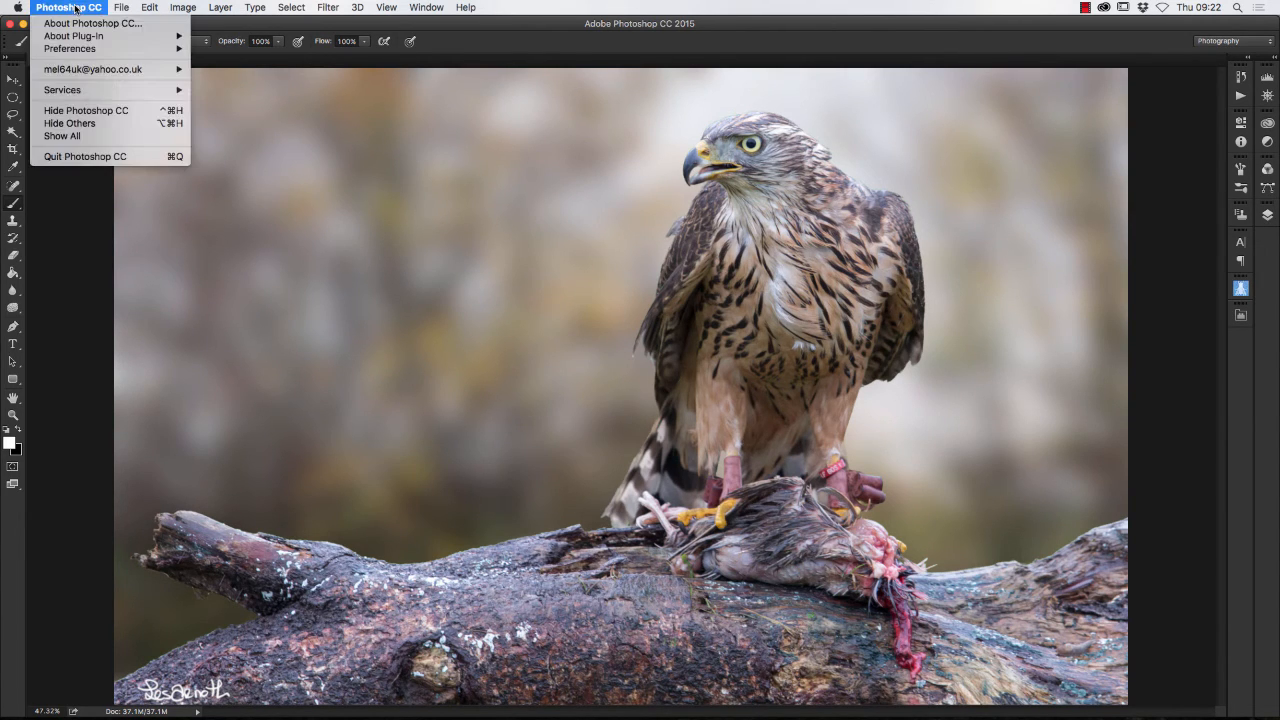
click(90, 157)
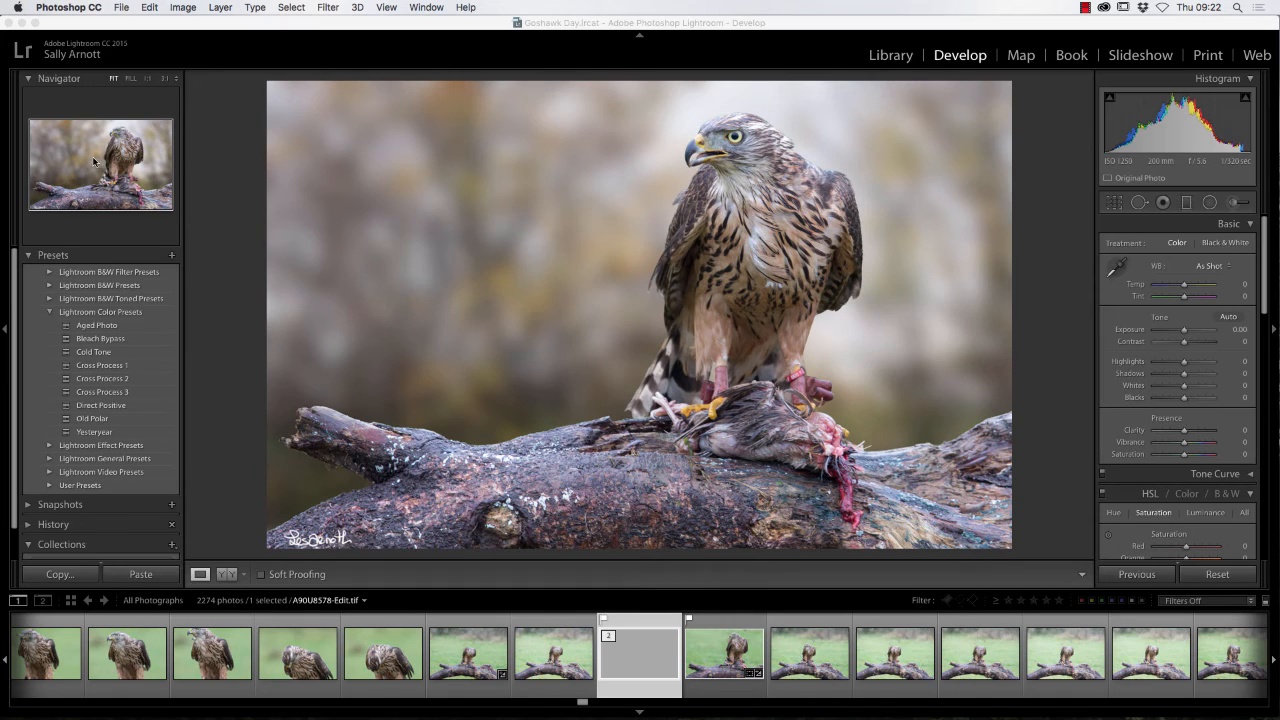
Compare the edited A90U8578-Edit.tif with the original green-backdrop photo A90U8578.CR2 in the filmstrip, ending on the edited version
click(669, 212)
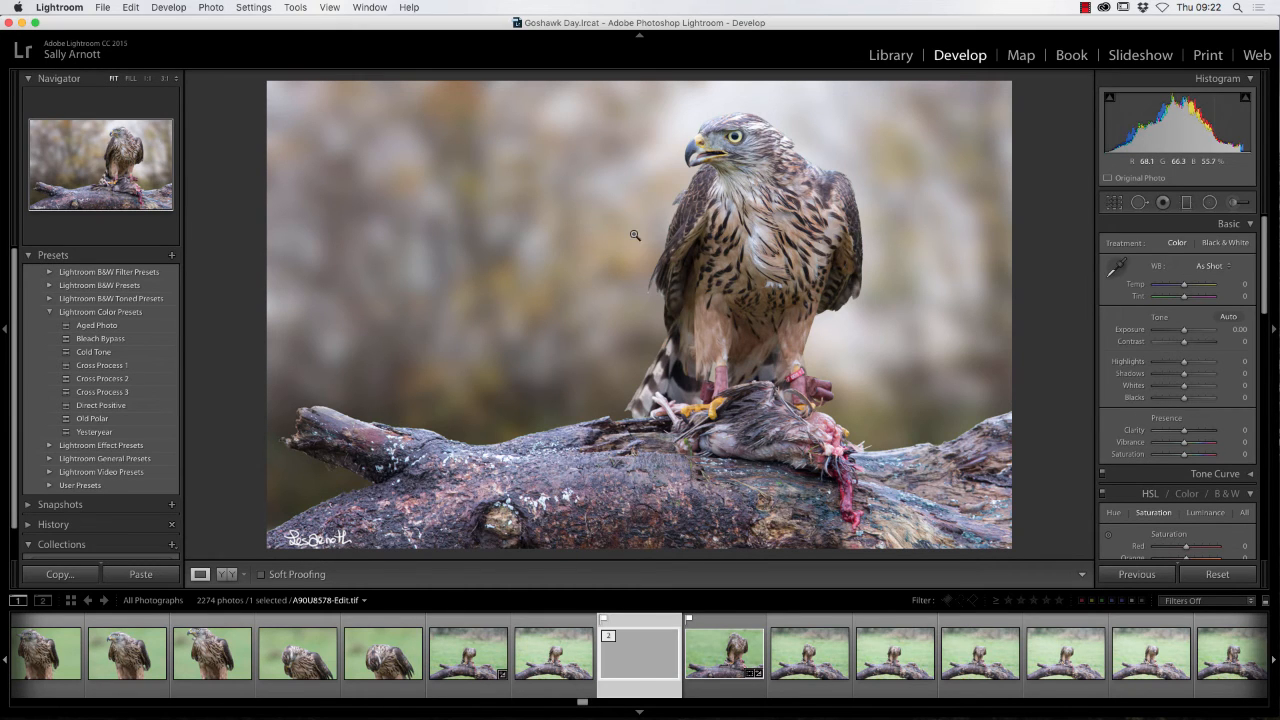
click(707, 218)
click(708, 218)
click(714, 662)
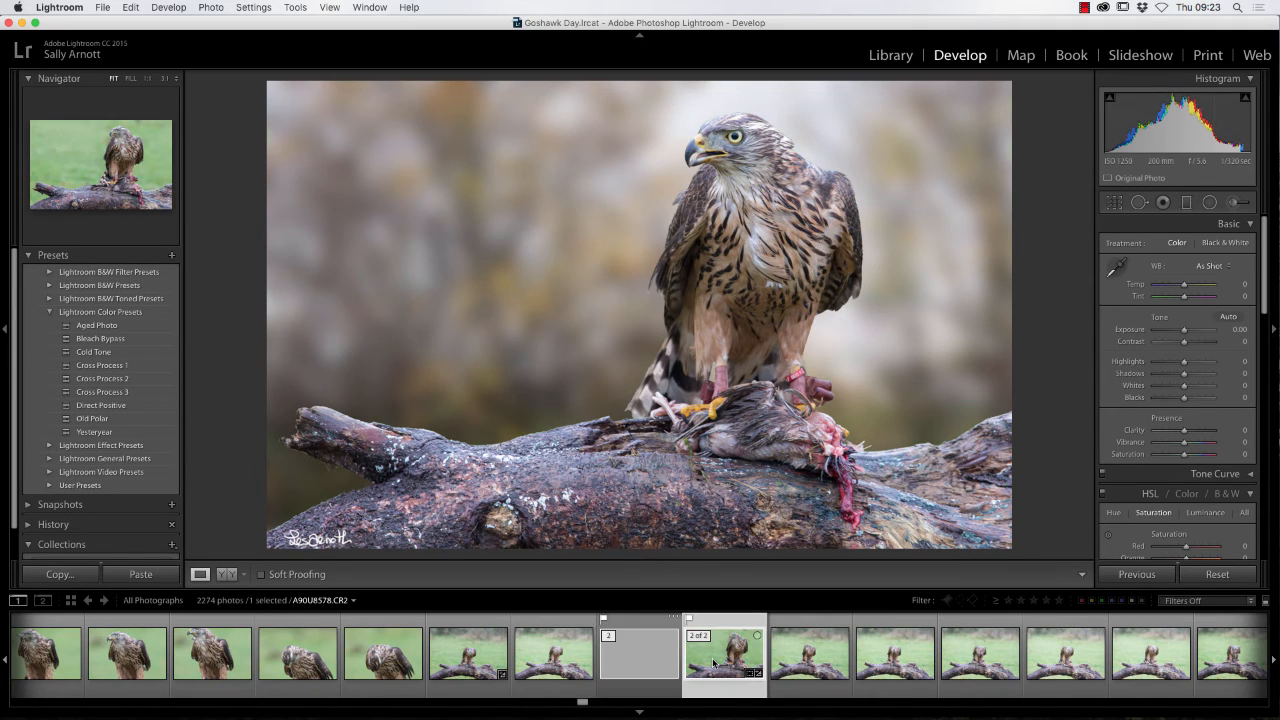
click(640, 668)
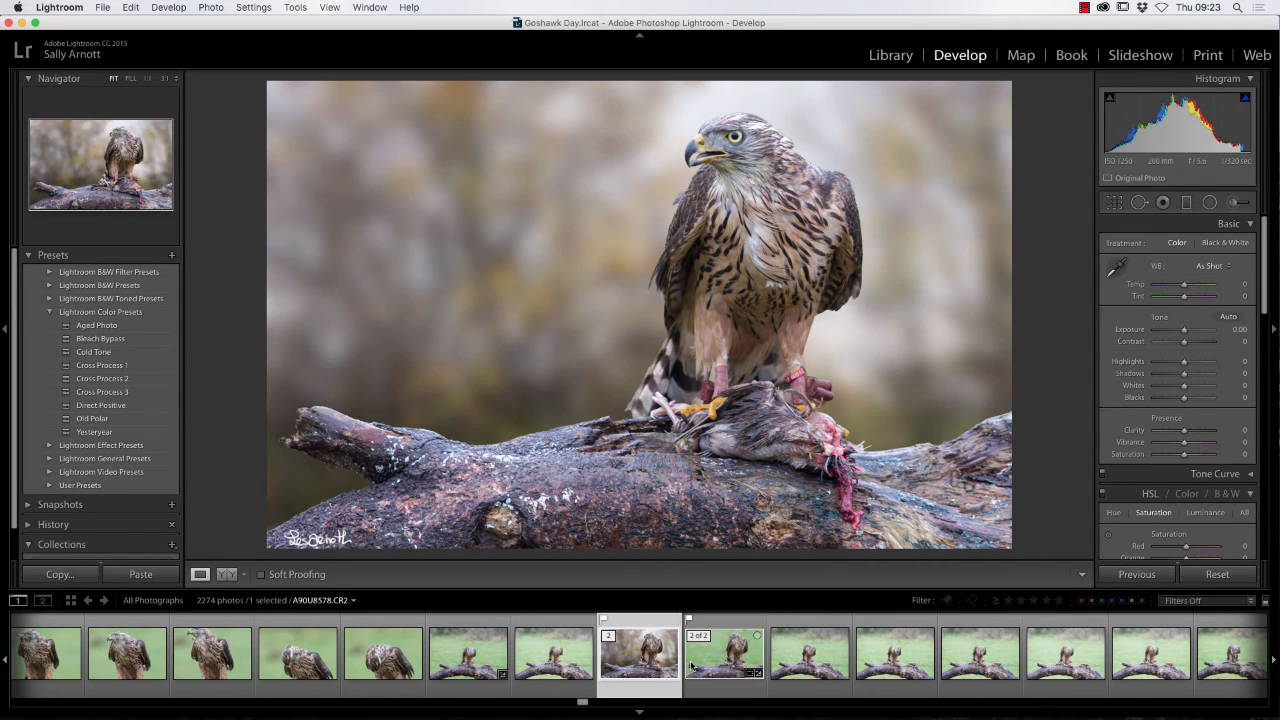
click(690, 665)
click(680, 667)
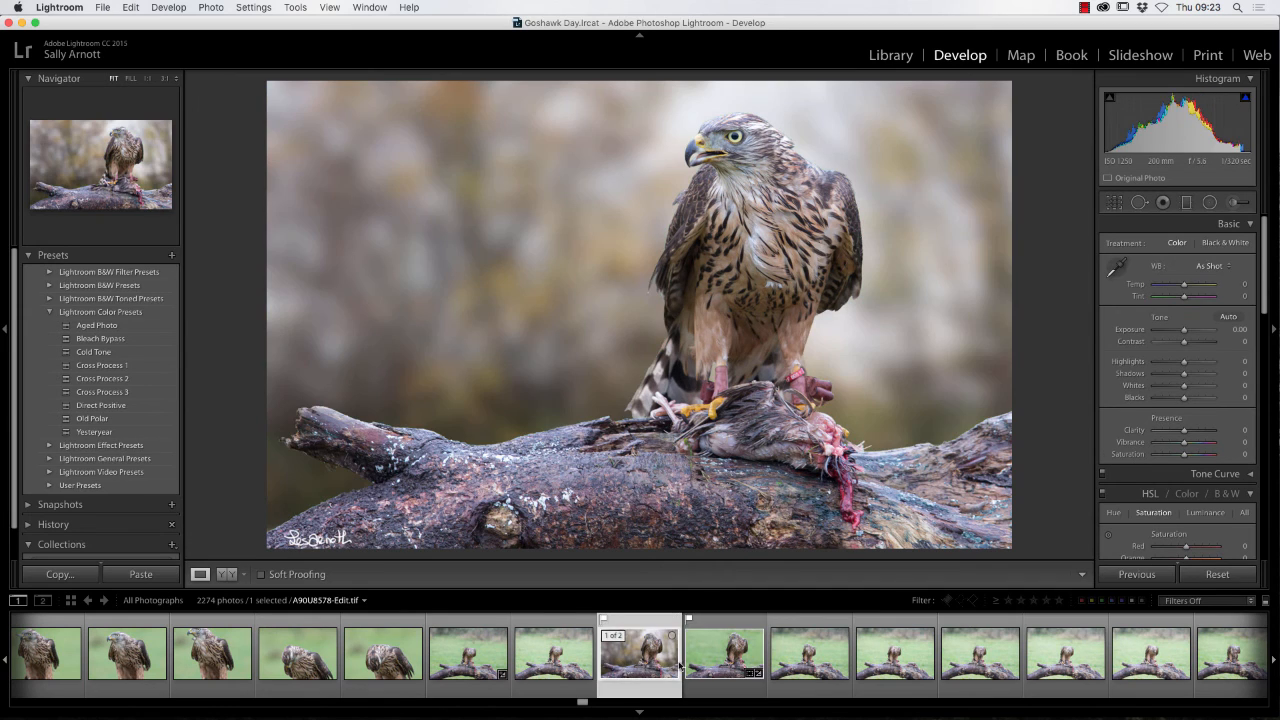
click(690, 665)
click(630, 655)
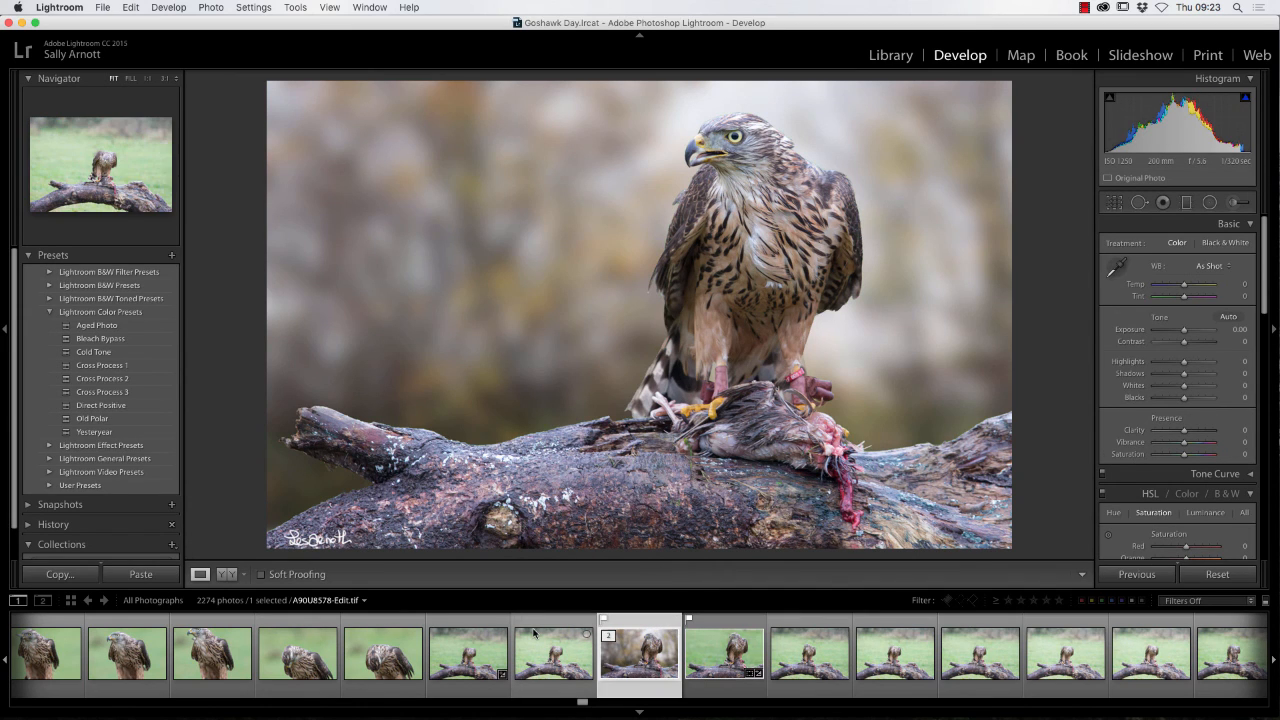